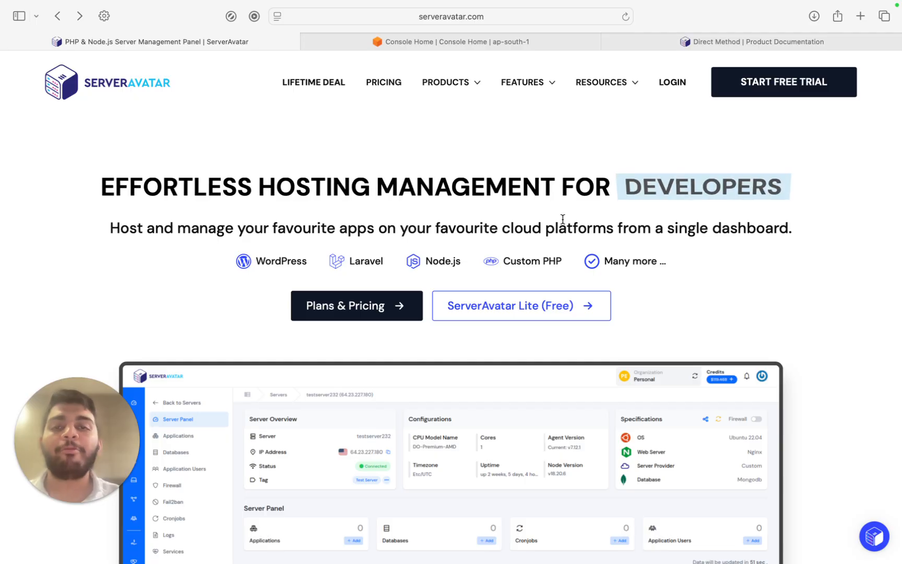
- Review the prerequisites for the direct installation method in the ServerAvatar product documentation
{"action": "left_click", "coordinate": [818, 47]}
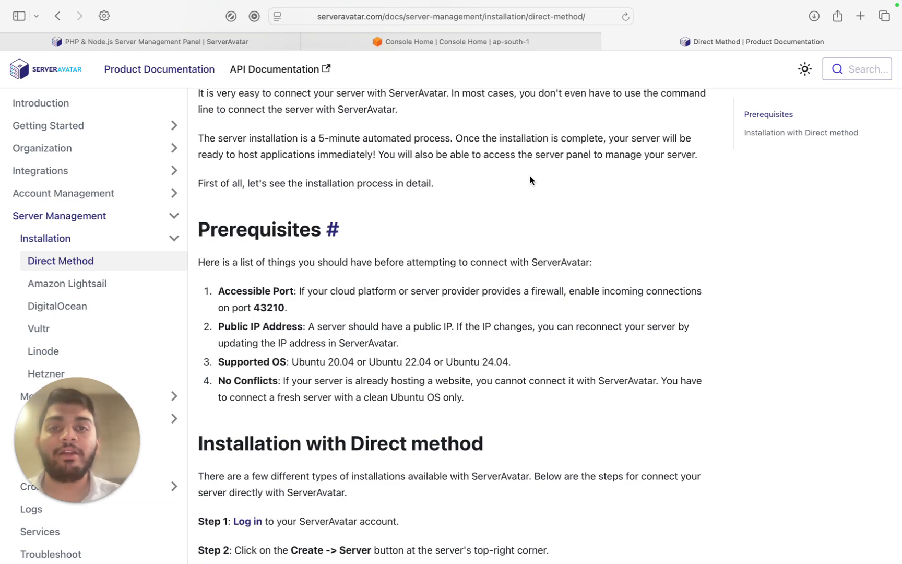
- Switch to the AWS console, find the EC2 service and start launching a new instance
{"action": "left_click", "coordinate": [415, 42]}
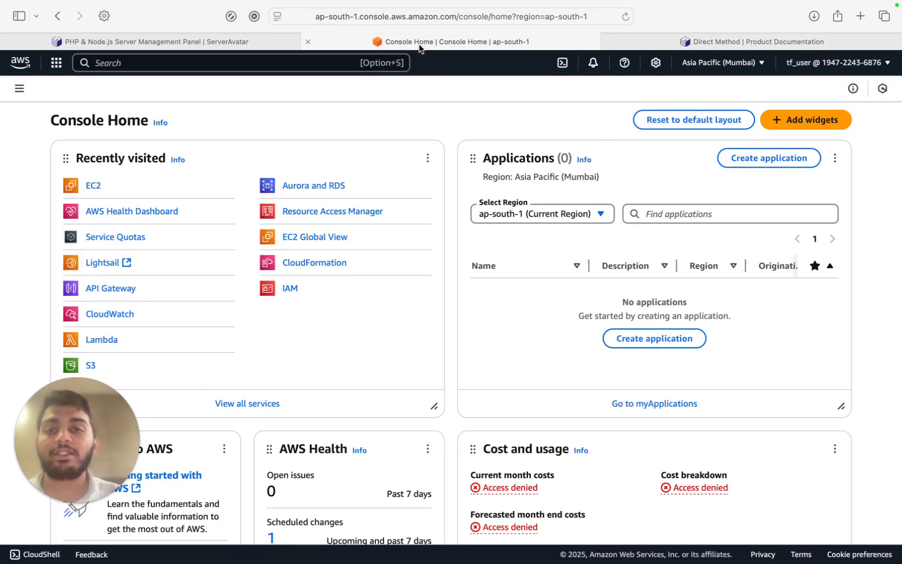
{"action": "left_click", "coordinate": [193, 69]}
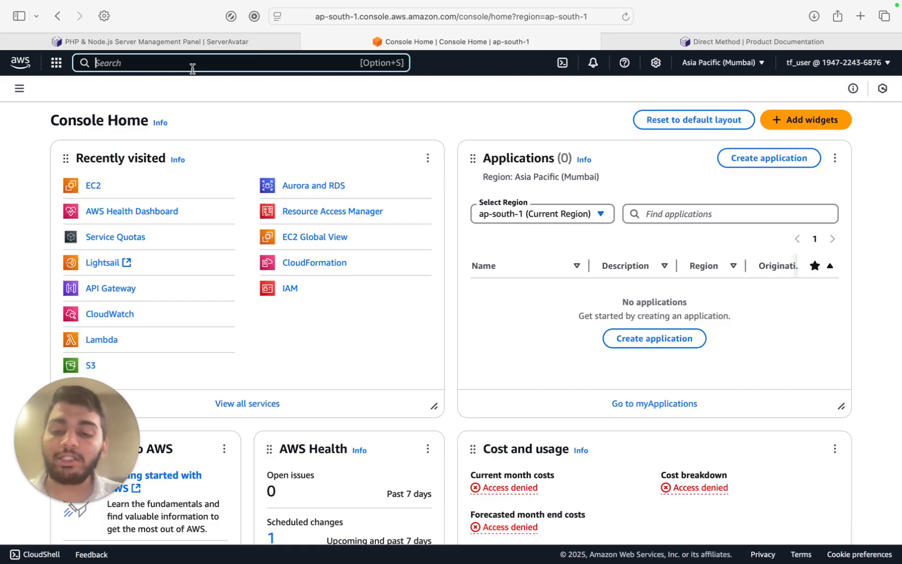
{"action": "type", "text": "EC2"}
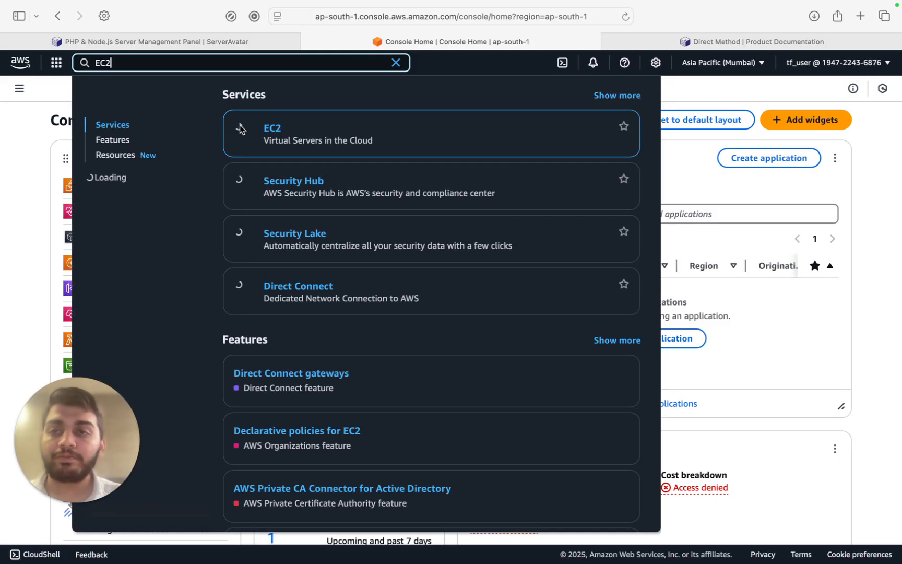
{"action": "left_click", "coordinate": [281, 131]}
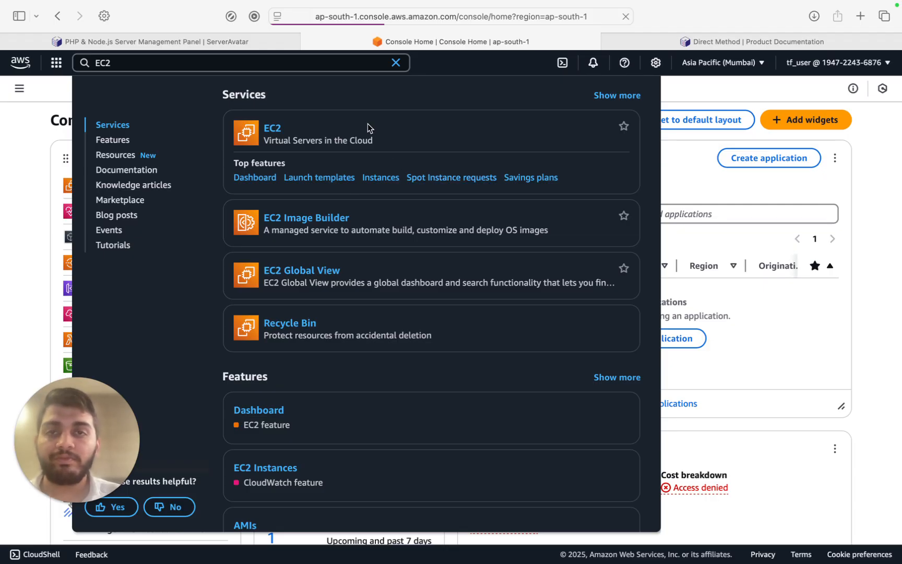
{"action": "left_click", "coordinate": [272, 128]}
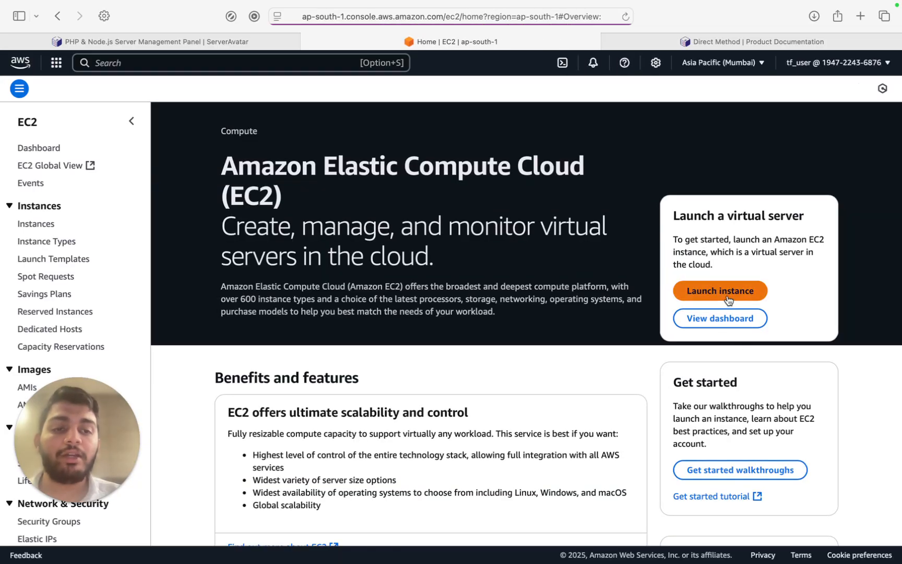
{"action": "left_click", "coordinate": [728, 299]}
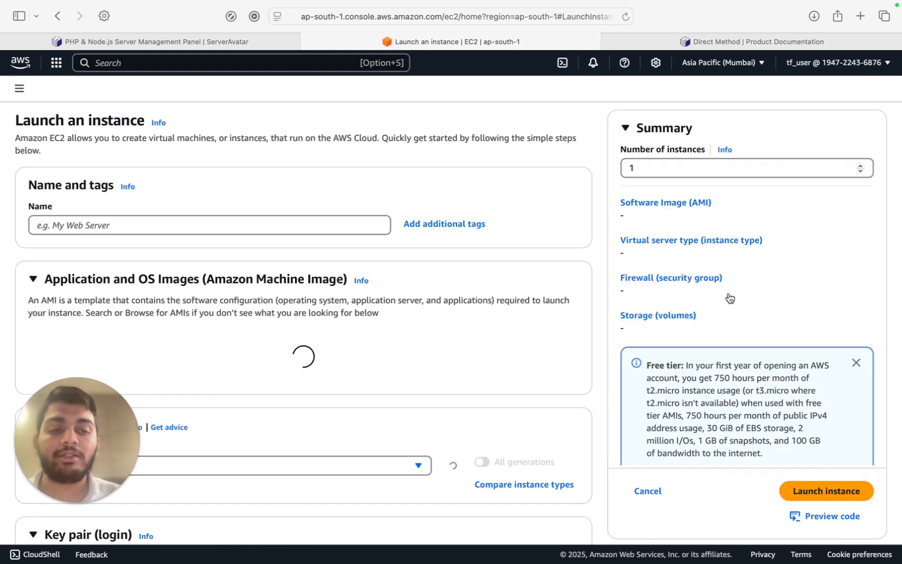
- Name the new EC2 instance ServerAvatar
{"action": "scroll", "coordinate": [366, 271], "scroll_direction": "down", "scroll_amount": 1}
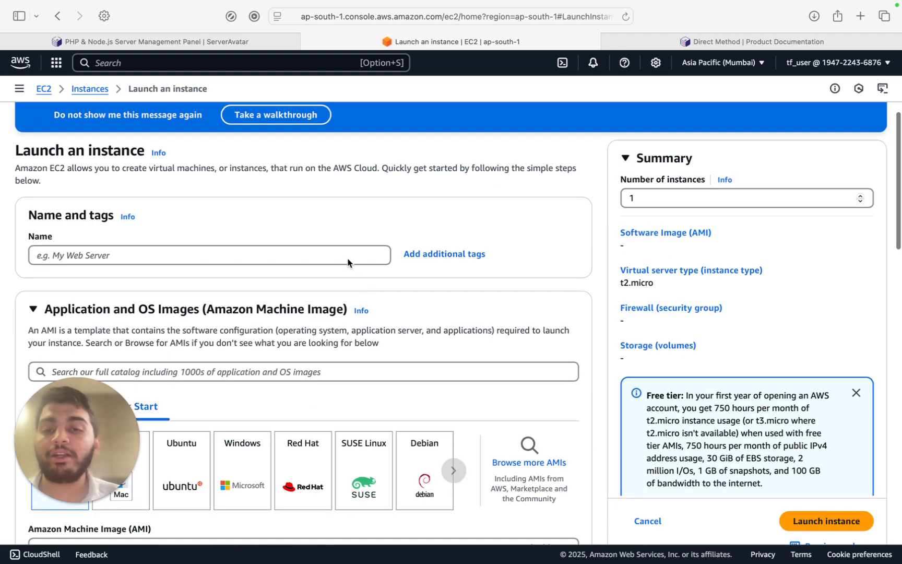
{"action": "left_click", "coordinate": [346, 254]}
{"action": "scroll", "coordinate": [326, 255], "scroll_direction": "down", "scroll_amount": 1}
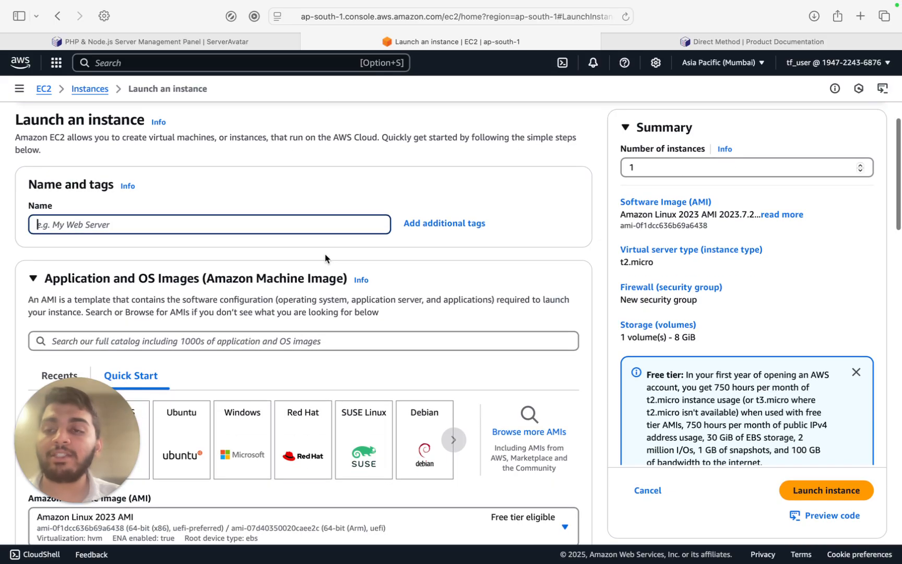
{"action": "type", "text": "s"}
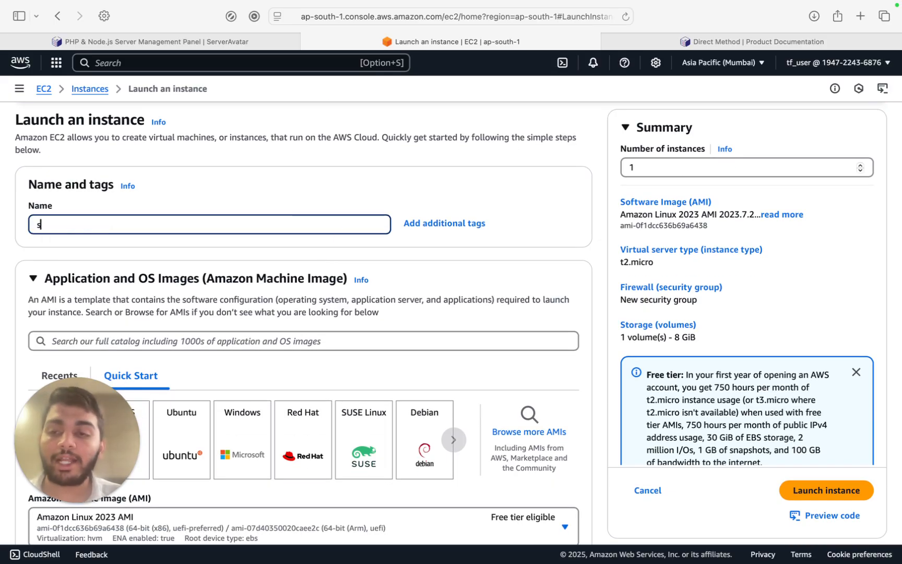
{"action": "type", "text": "erverAV"}
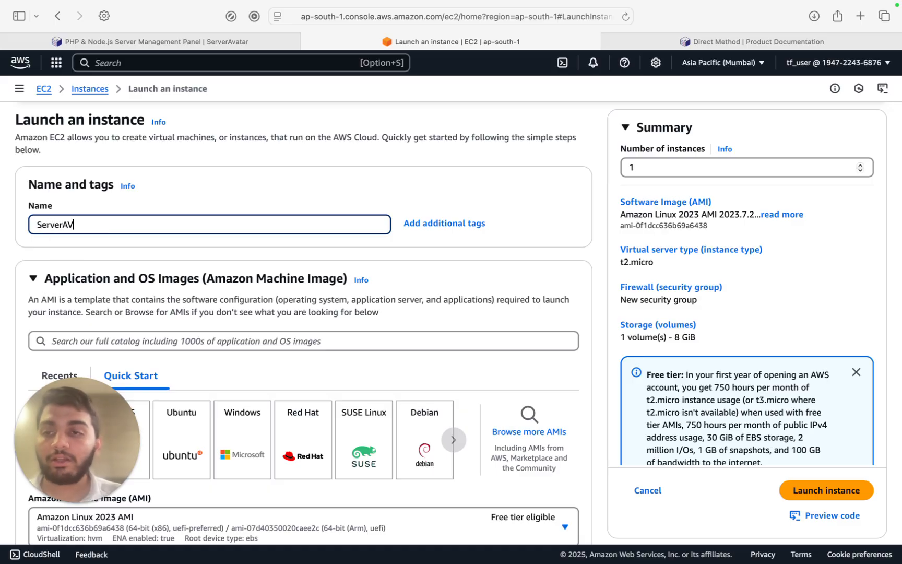
{"action": "type", "text": "vata"}
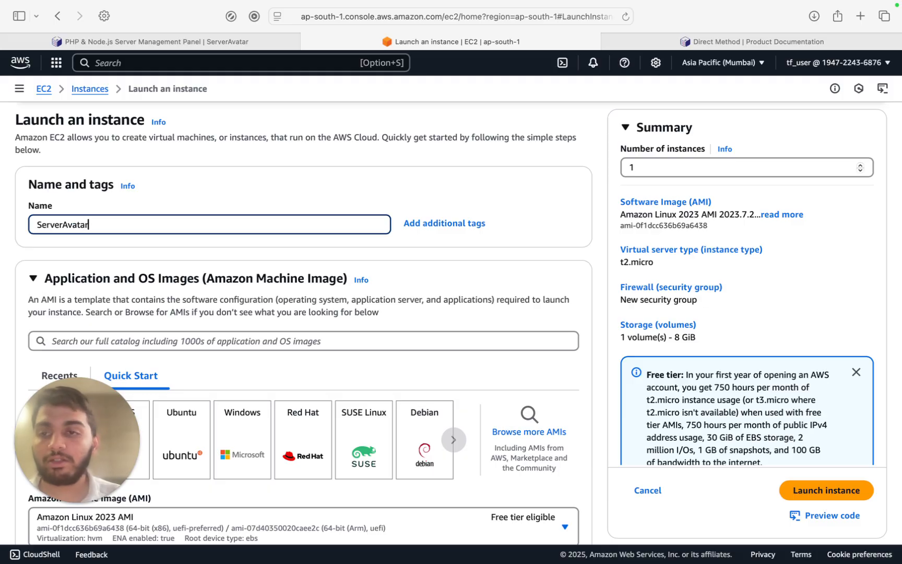
{"action": "type", "text": "r"}
- Choose Ubuntu as the operating system, using the Ubuntu Server 24.04 LTS (HVM), SSD Volume Type image
{"action": "scroll", "coordinate": [276, 298], "scroll_direction": "down", "scroll_amount": 5}
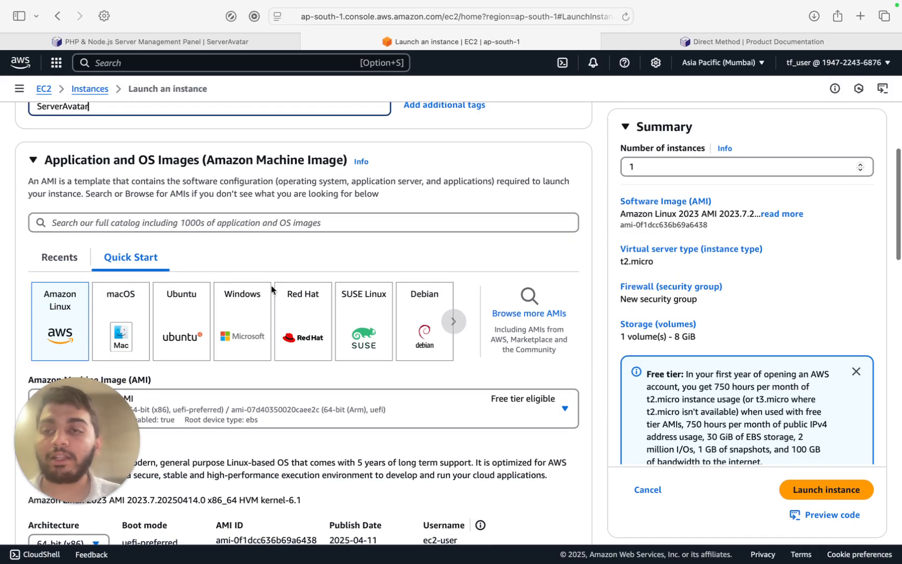
{"action": "scroll", "coordinate": [276, 298], "scroll_direction": "down", "scroll_amount": 2}
{"action": "scroll", "coordinate": [195, 284], "scroll_direction": "down", "scroll_amount": 2}
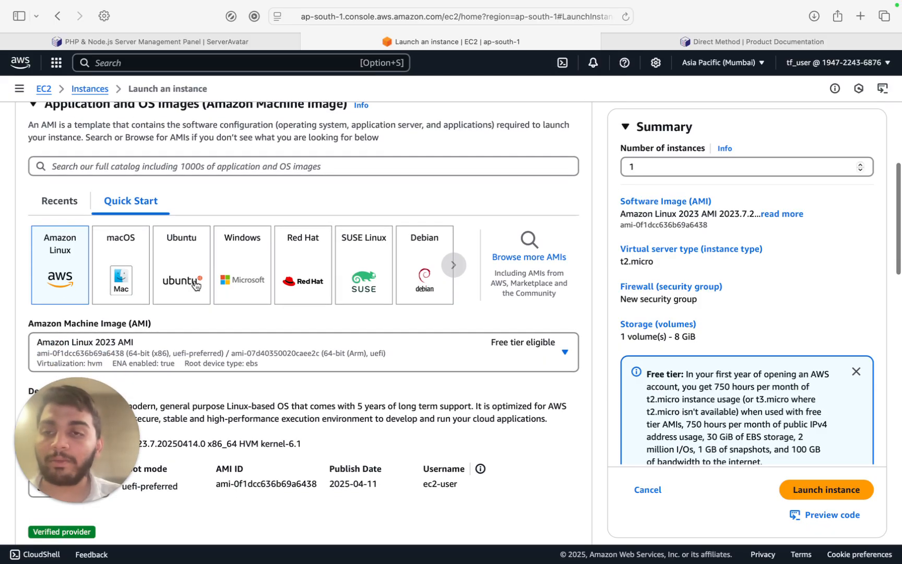
{"action": "scroll", "coordinate": [194, 284], "scroll_direction": "down", "scroll_amount": 1}
{"action": "left_click", "coordinate": [181, 252]}
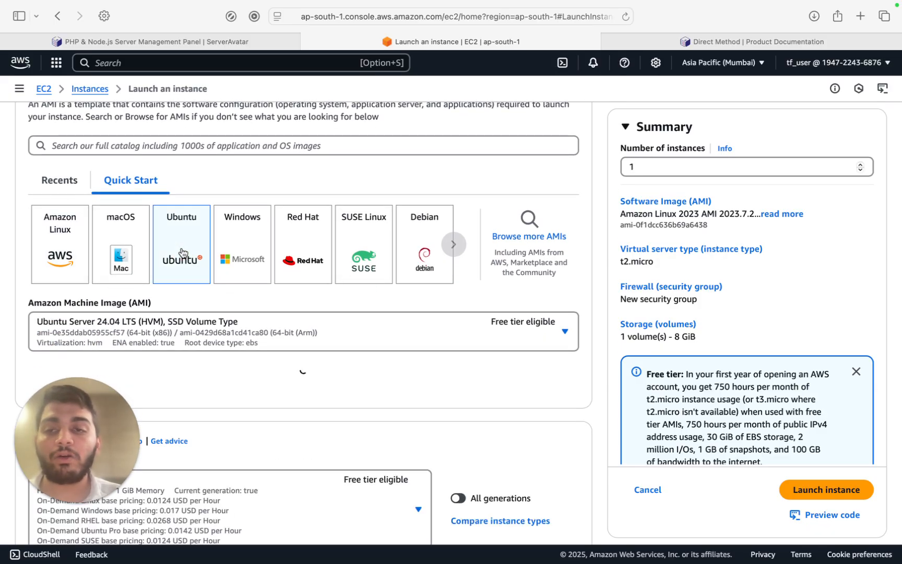
{"action": "scroll", "coordinate": [181, 252], "scroll_direction": "down", "scroll_amount": 1}
{"action": "scroll", "coordinate": [181, 252], "scroll_direction": "down", "scroll_amount": 1}
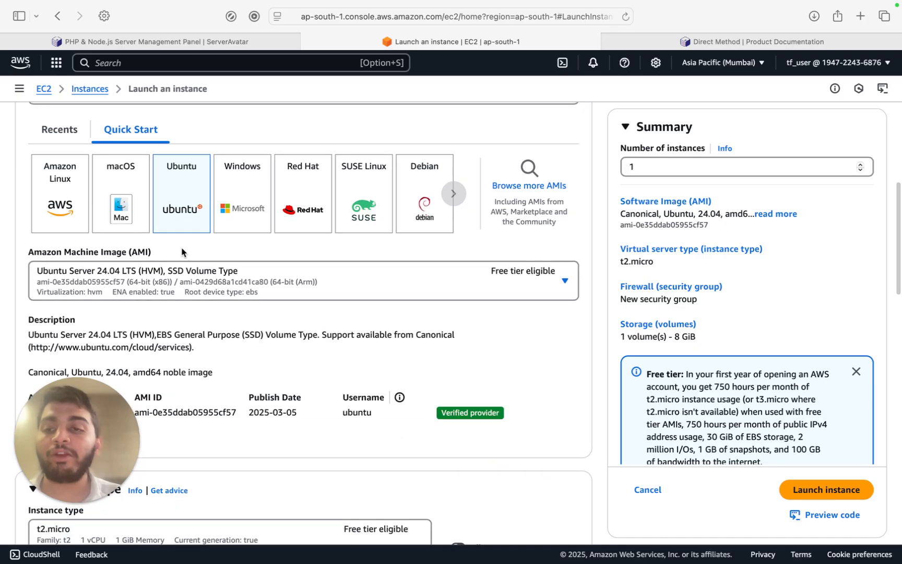
{"action": "scroll", "coordinate": [181, 252], "scroll_direction": "down", "scroll_amount": 1}
{"action": "scroll", "coordinate": [182, 250], "scroll_direction": "down", "scroll_amount": 2}
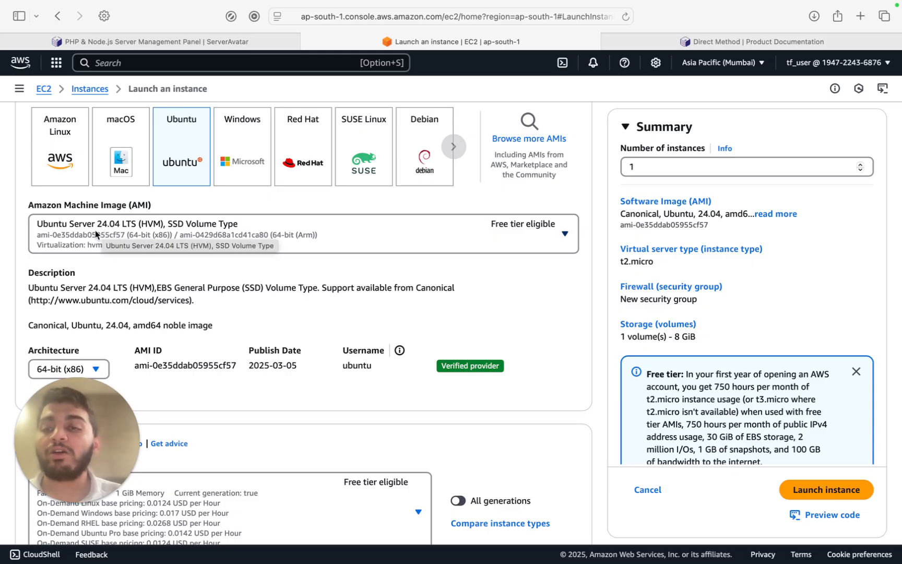
- Examine the architecture and the available instance types with their specifications and pricing, keeping t2.micro selected
{"action": "scroll", "coordinate": [58, 241], "scroll_direction": "down", "scroll_amount": 5}
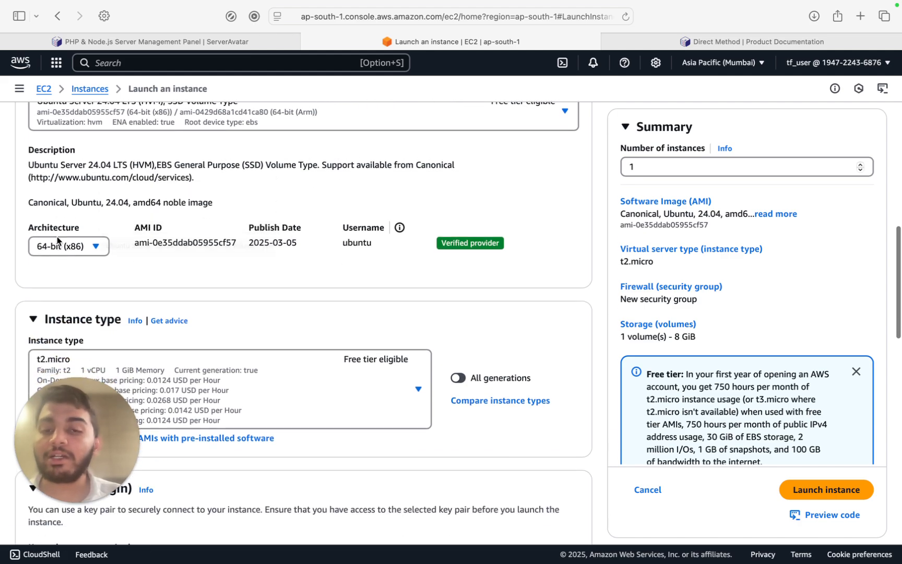
{"action": "scroll", "coordinate": [57, 240], "scroll_direction": "down", "scroll_amount": 3}
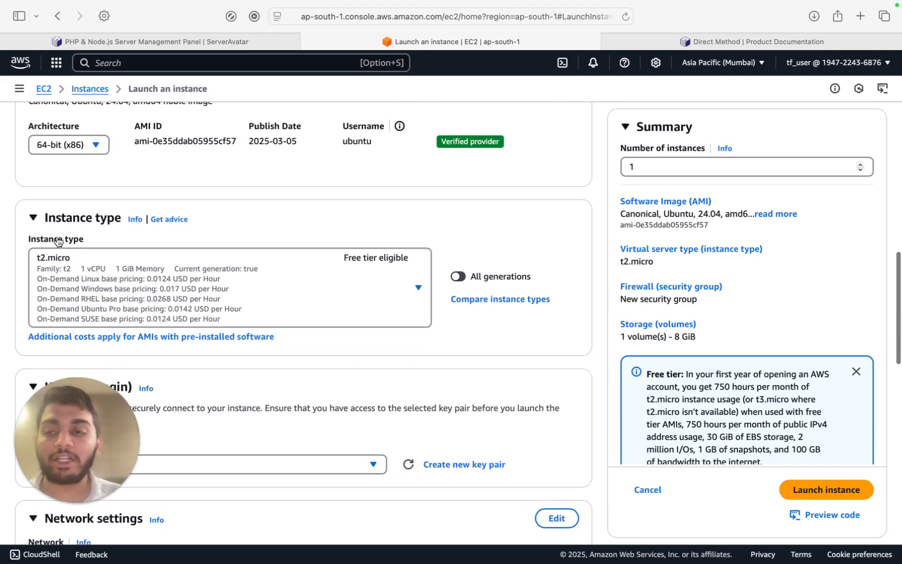
{"action": "scroll", "coordinate": [57, 239], "scroll_direction": "down", "scroll_amount": 1}
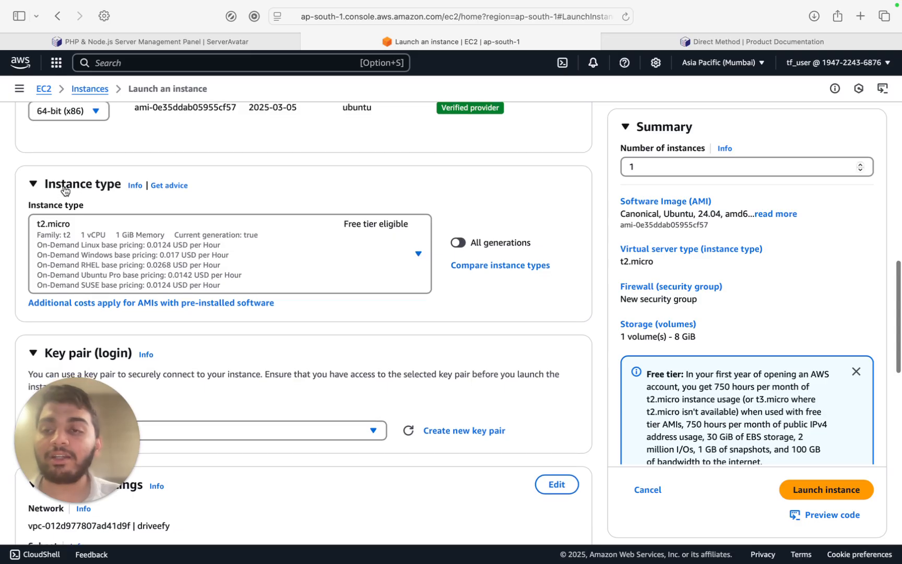
{"action": "scroll", "coordinate": [78, 238], "scroll_direction": "down", "scroll_amount": 1}
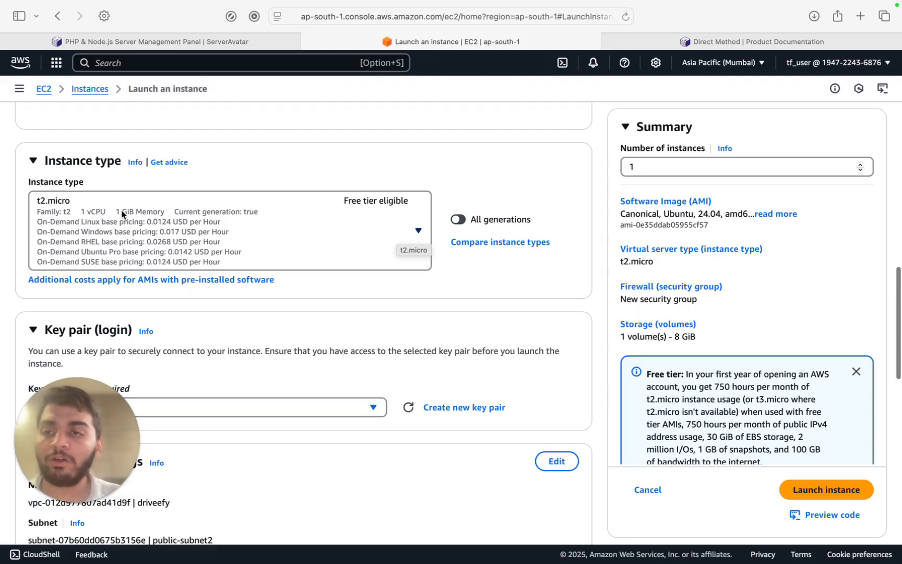
{"action": "scroll", "coordinate": [313, 261], "scroll_direction": "down", "scroll_amount": 2}
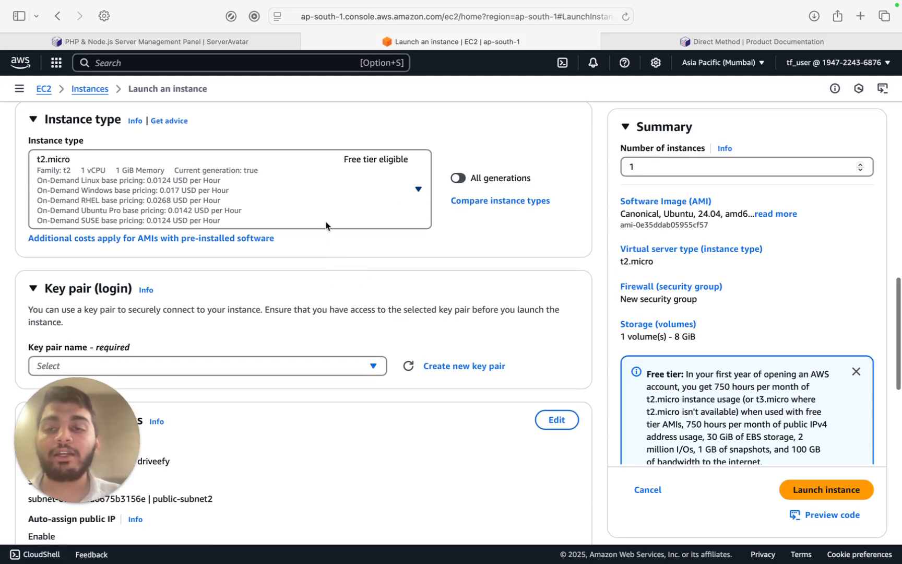
{"action": "left_click", "coordinate": [340, 197]}
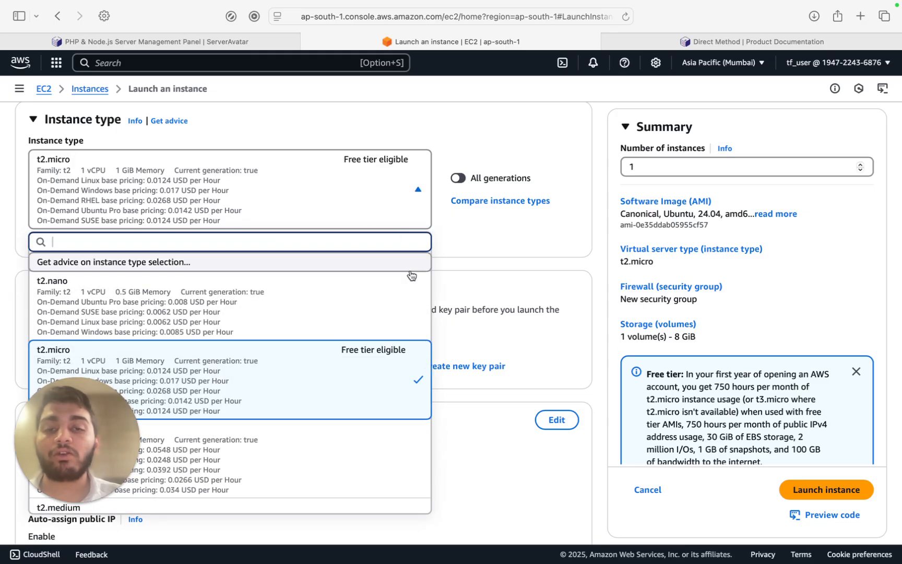
{"action": "scroll", "coordinate": [383, 386], "scroll_direction": "down", "scroll_amount": 3}
{"action": "scroll", "coordinate": [383, 386], "scroll_direction": "down", "scroll_amount": 5}
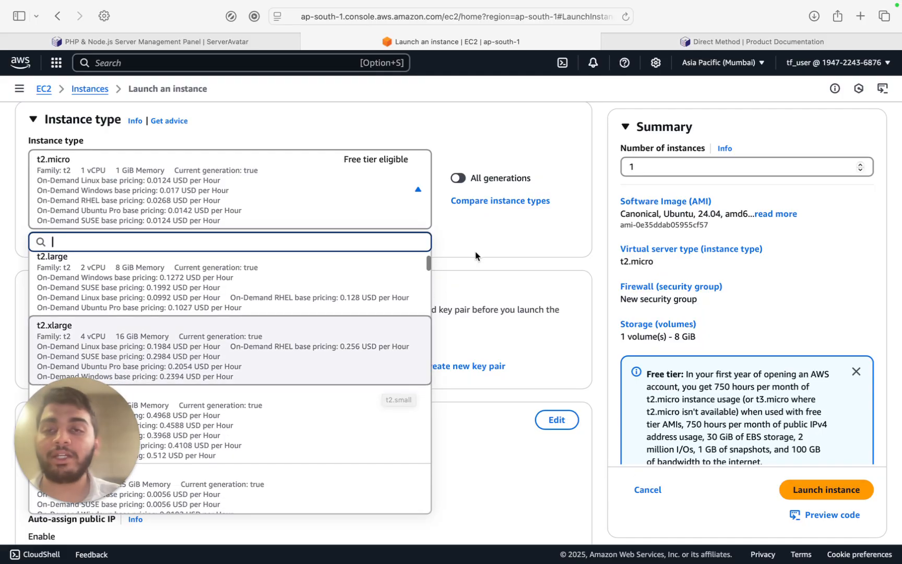
{"action": "left_click", "coordinate": [486, 235]}
- Create an RSA login key pair named ServerAvatar in .pem format for the instance
{"action": "scroll", "coordinate": [487, 235], "scroll_direction": "down", "scroll_amount": 3}
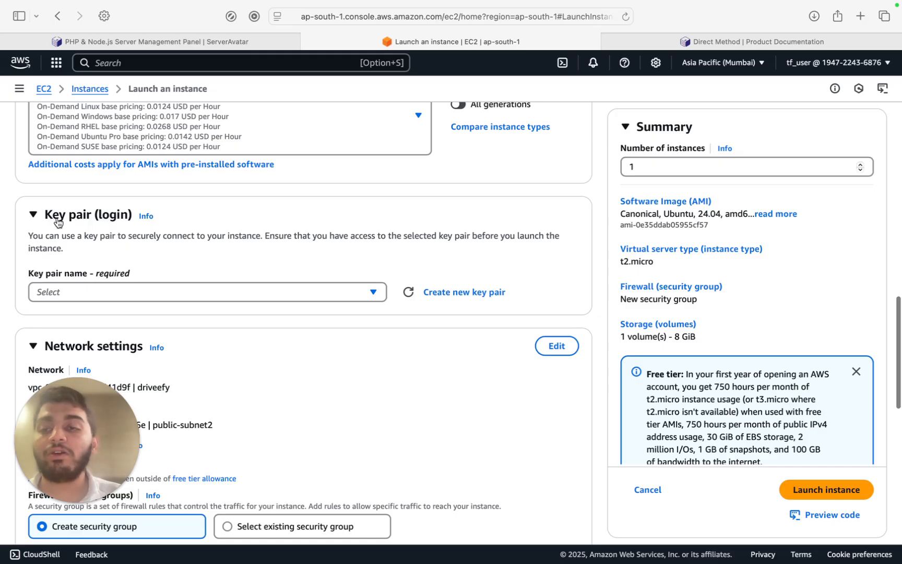
{"action": "left_click", "coordinate": [152, 292]}
{"action": "left_click", "coordinate": [199, 259]}
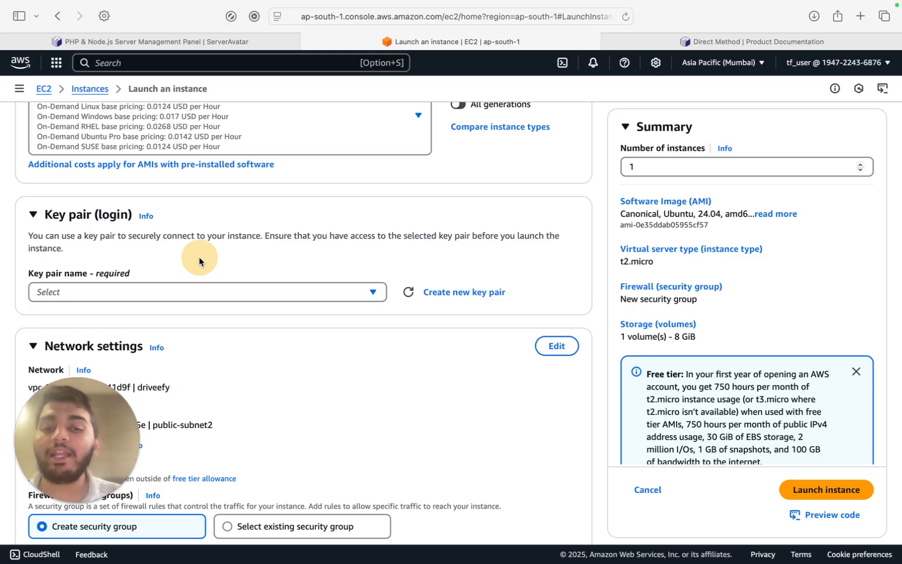
{"action": "left_click", "coordinate": [434, 293]}
{"action": "left_click", "coordinate": [410, 214]}
{"action": "key", "text": "Tab"}
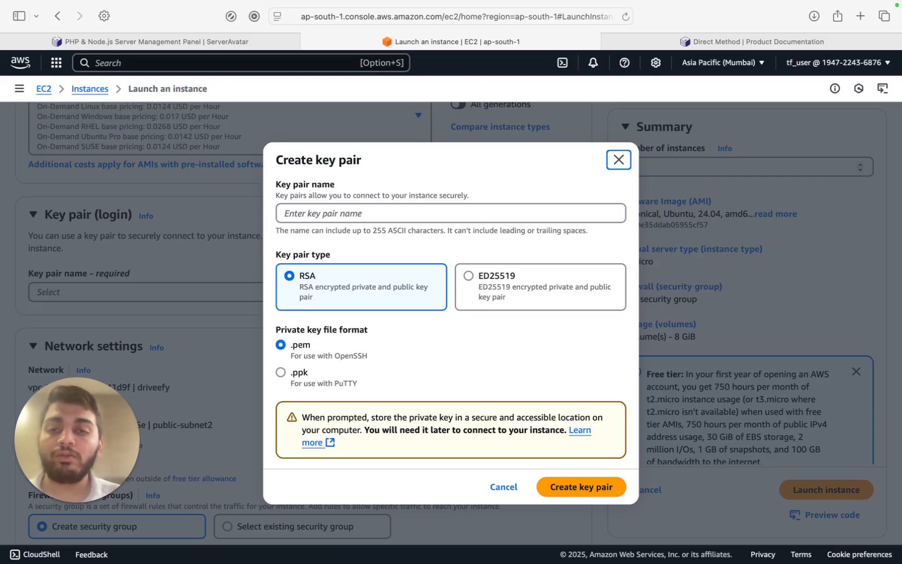
{"action": "left_click", "coordinate": [350, 214]}
{"action": "type", "text": "Serve"}
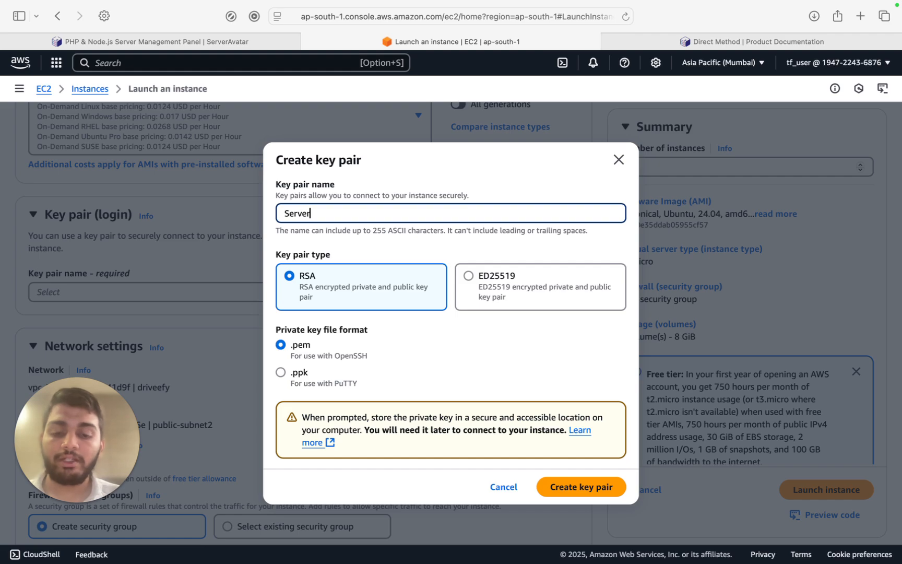
{"action": "type", "text": "r"}
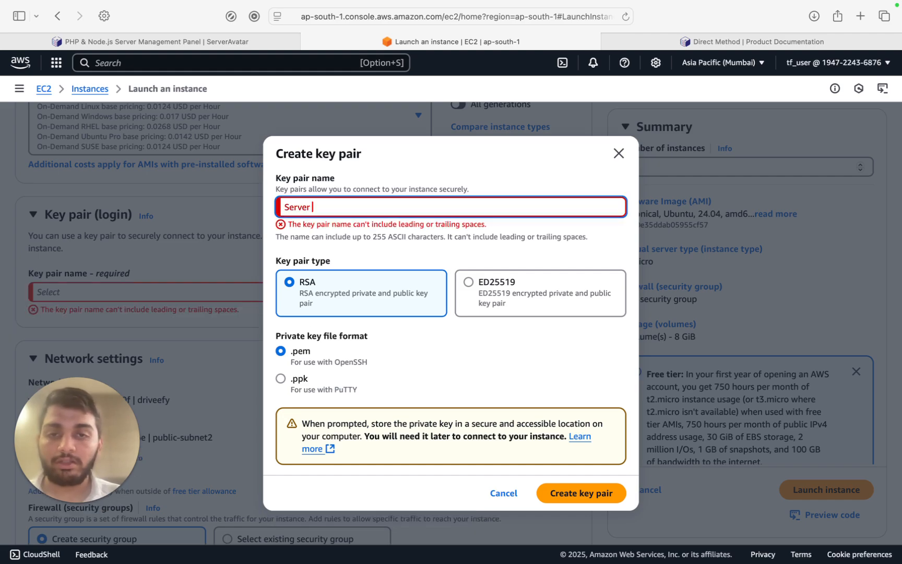
{"action": "key", "text": "BackSpace"}
{"action": "type", "text": "Avatar"}
{"action": "left_click", "coordinate": [582, 485]}
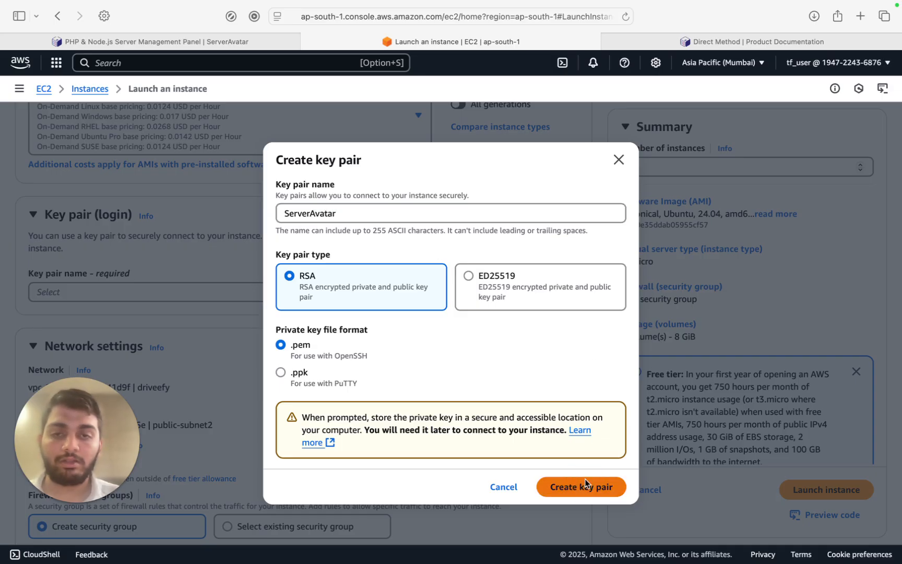
- Keep SSH traffic allowed from Anywhere in the new security group, and also allow HTTPS and HTTP traffic from the internet
{"action": "scroll", "coordinate": [465, 320], "scroll_direction": "down", "scroll_amount": 5}
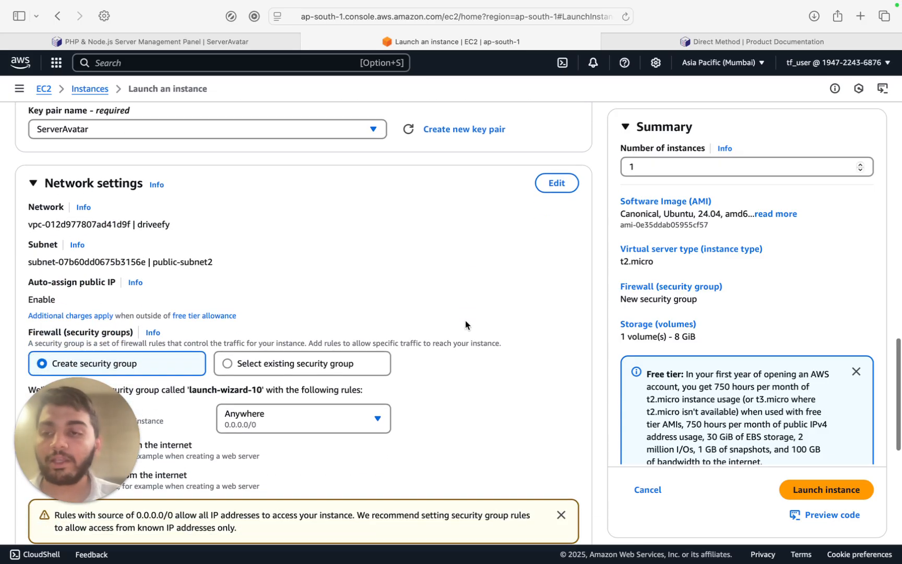
{"action": "scroll", "coordinate": [139, 198], "scroll_direction": "down", "scroll_amount": 3}
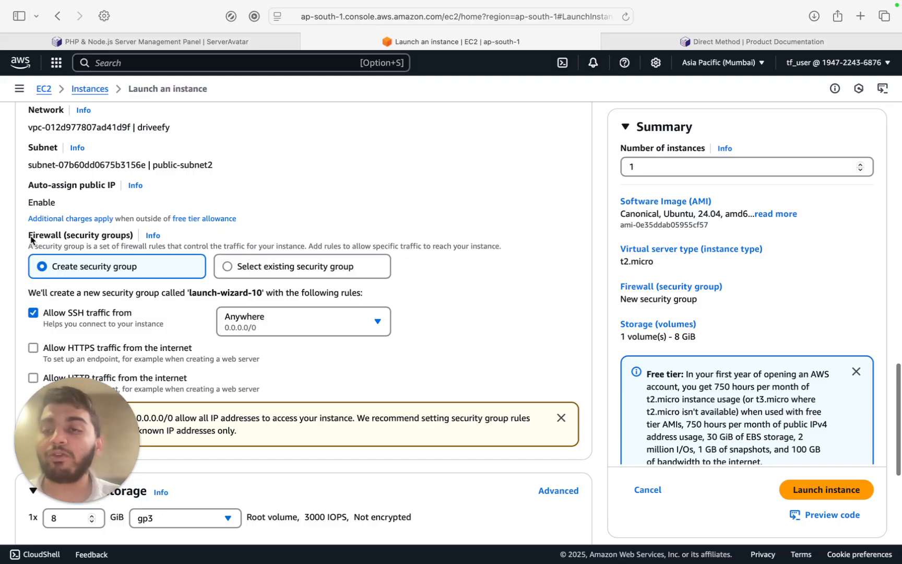
{"action": "scroll", "coordinate": [80, 241], "scroll_direction": "down", "scroll_amount": 2}
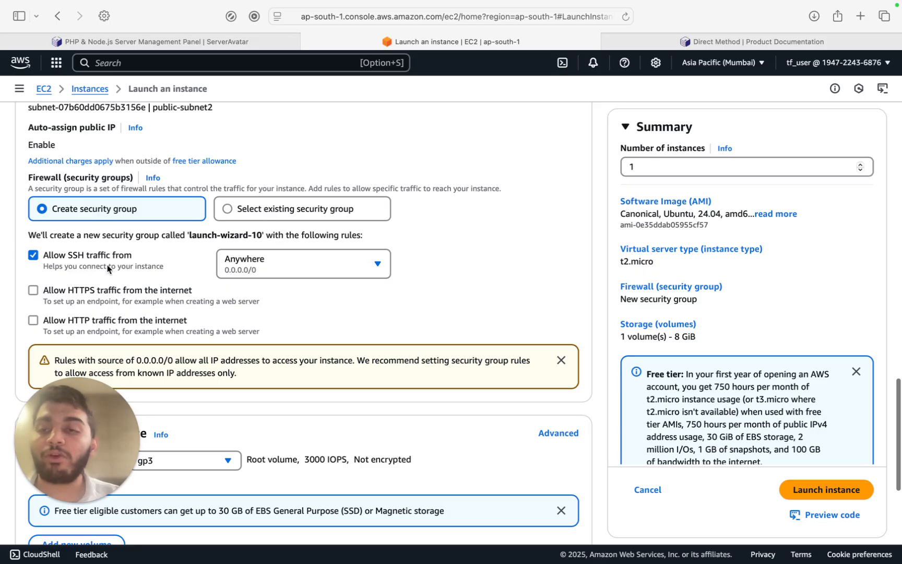
{"action": "left_click", "coordinate": [278, 264]}
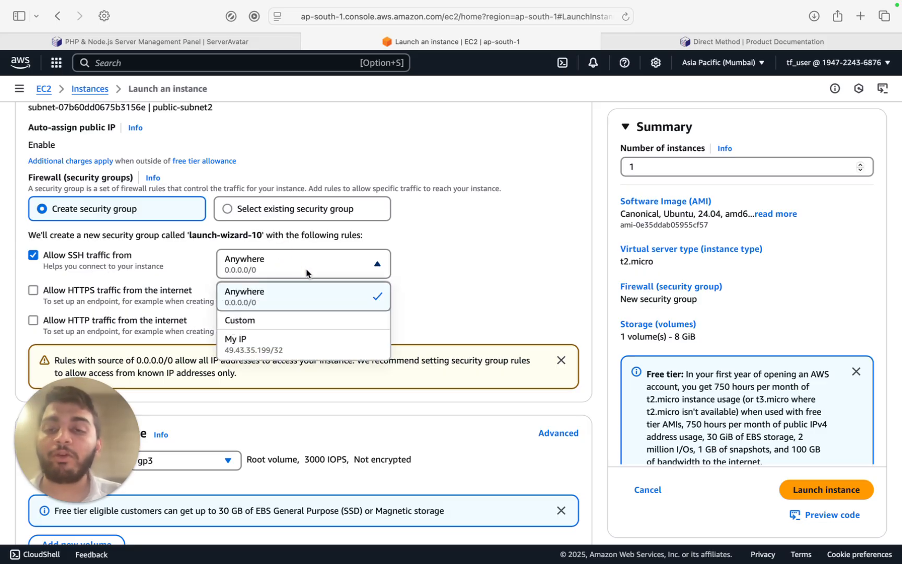
{"action": "left_click", "coordinate": [434, 266]}
{"action": "left_click", "coordinate": [34, 290]}
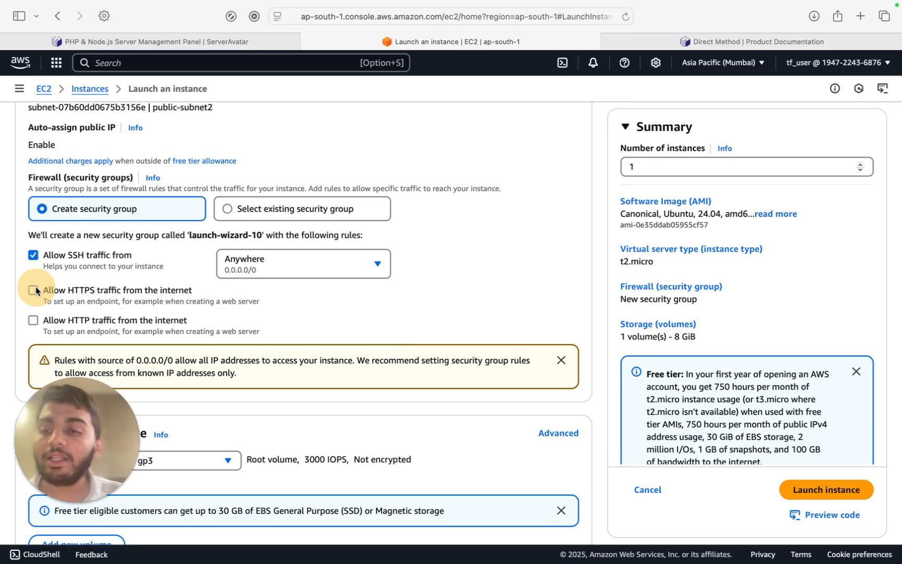
{"action": "left_click", "coordinate": [33, 321]}
- Keep the 8 GiB gp3 root volume in the storage configuration and launch the instance
{"action": "scroll", "coordinate": [99, 319], "scroll_direction": "down", "scroll_amount": 2}
{"action": "scroll", "coordinate": [103, 317], "scroll_direction": "down", "scroll_amount": 5}
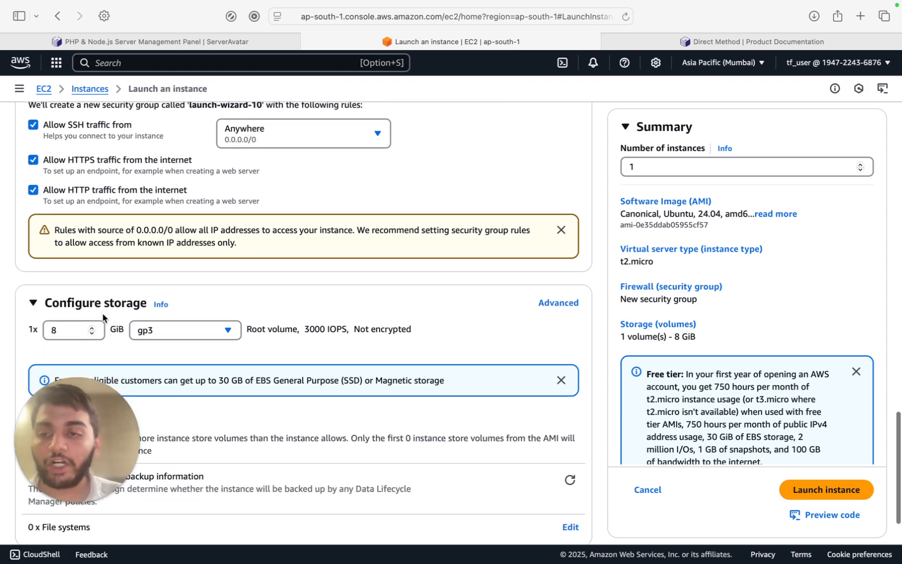
{"action": "scroll", "coordinate": [103, 317], "scroll_direction": "down", "scroll_amount": 1}
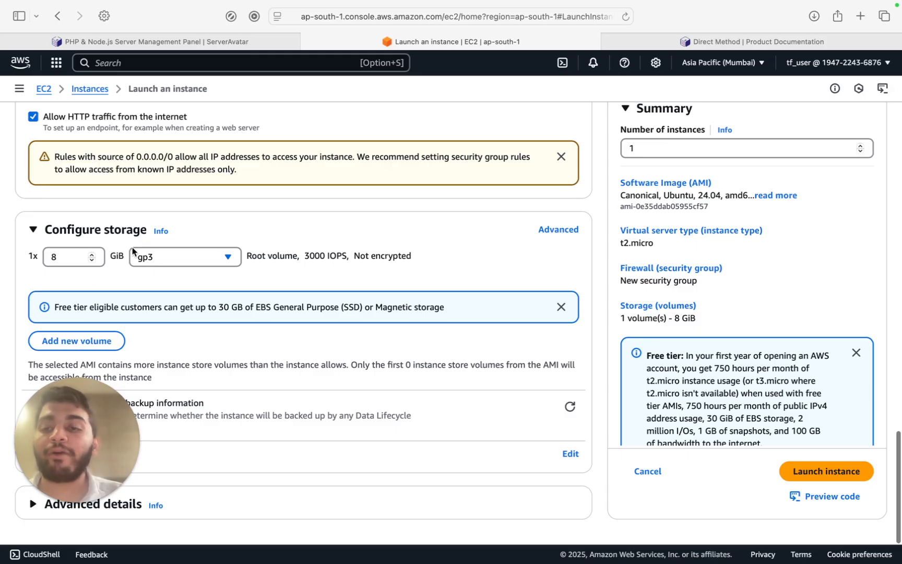
{"action": "scroll", "coordinate": [149, 271], "scroll_direction": "down", "scroll_amount": 1}
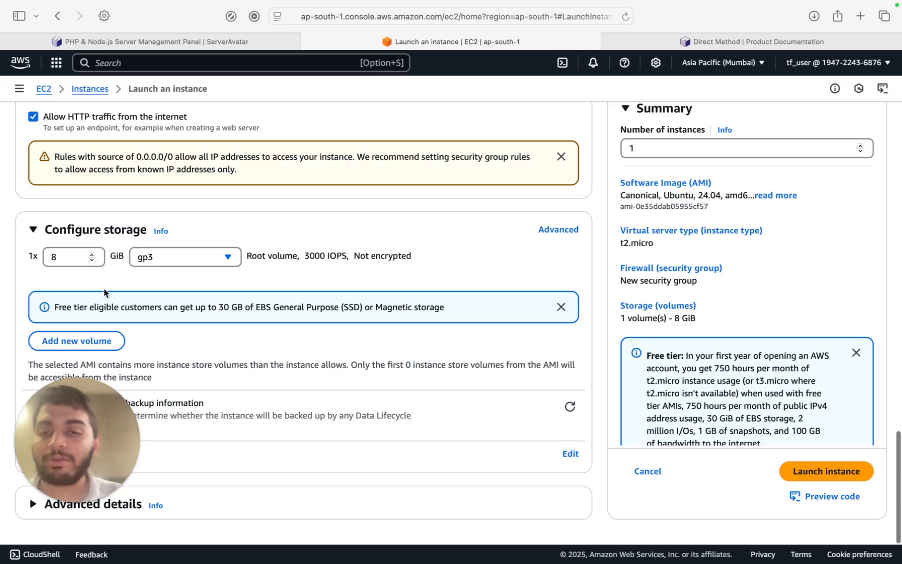
{"action": "scroll", "coordinate": [301, 300], "scroll_direction": "down", "scroll_amount": 1}
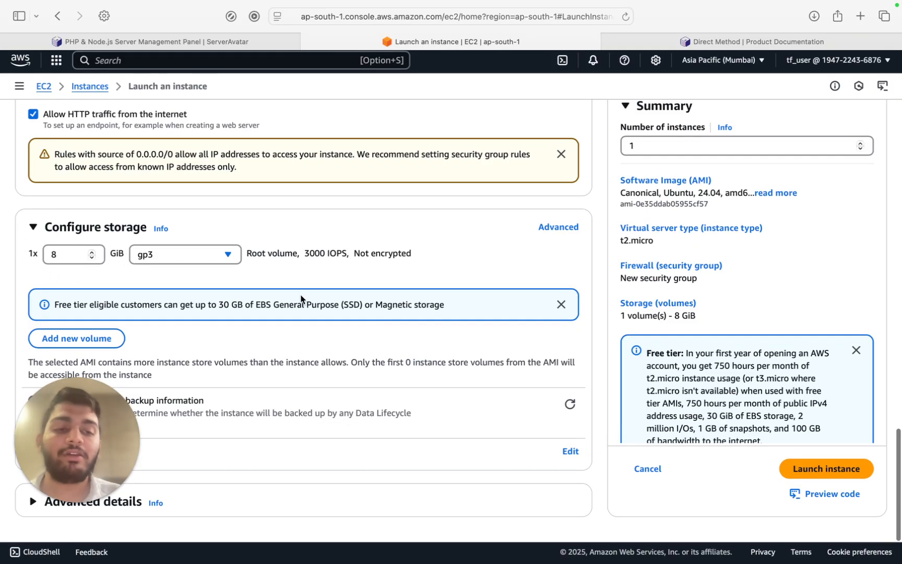
{"action": "left_click", "coordinate": [857, 479]}
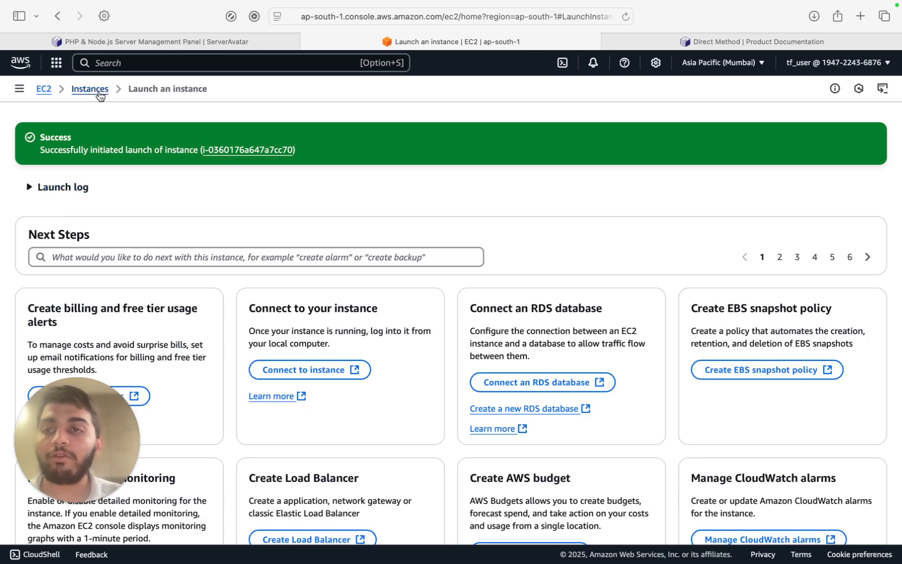
- Select the running ServerAvatar instance in the instances list and open its launch-wizard-10 security group from the security details
{"action": "left_click", "coordinate": [95, 94]}
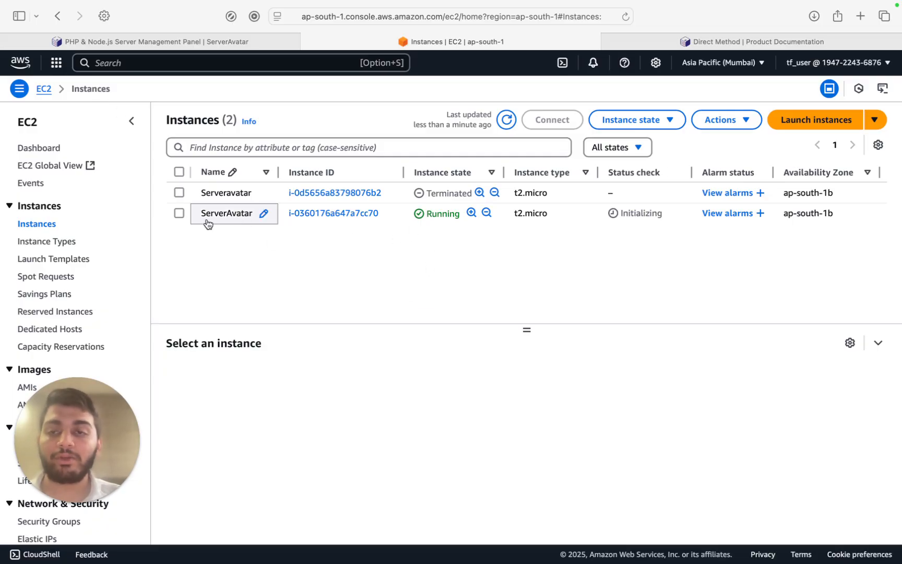
{"action": "left_click", "coordinate": [179, 213]}
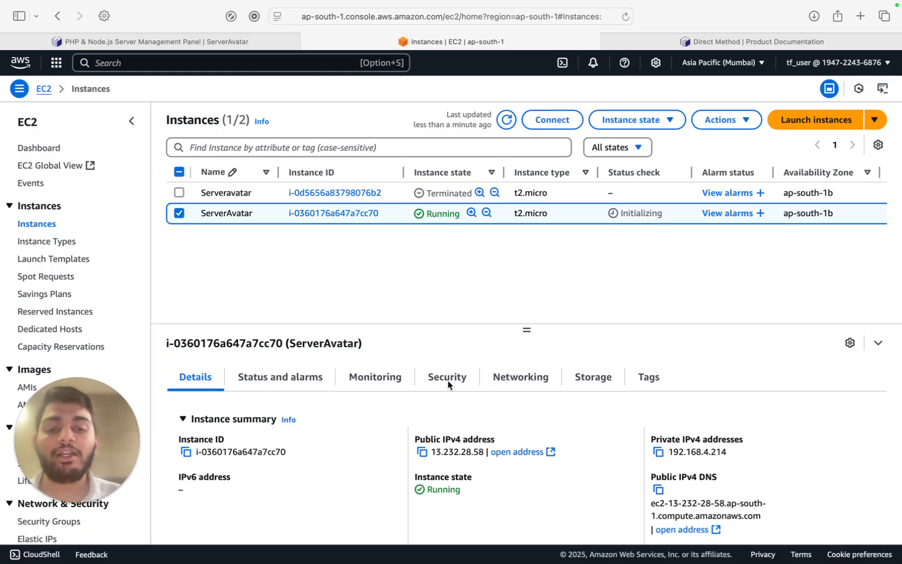
{"action": "left_click", "coordinate": [445, 377]}
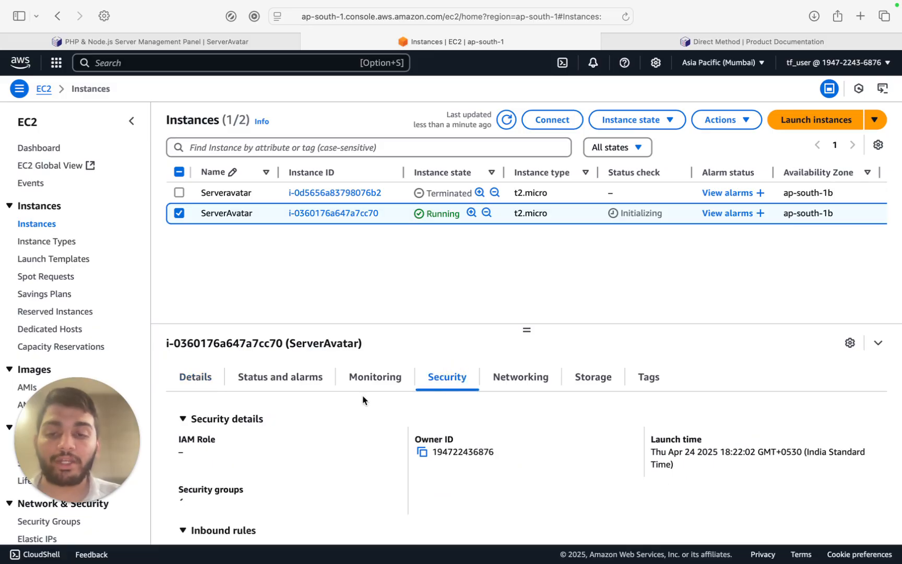
{"action": "scroll", "coordinate": [364, 401], "scroll_direction": "down", "scroll_amount": 3}
{"action": "scroll", "coordinate": [364, 401], "scroll_direction": "down", "scroll_amount": 3}
{"action": "scroll", "coordinate": [364, 400], "scroll_direction": "up", "scroll_amount": 5}
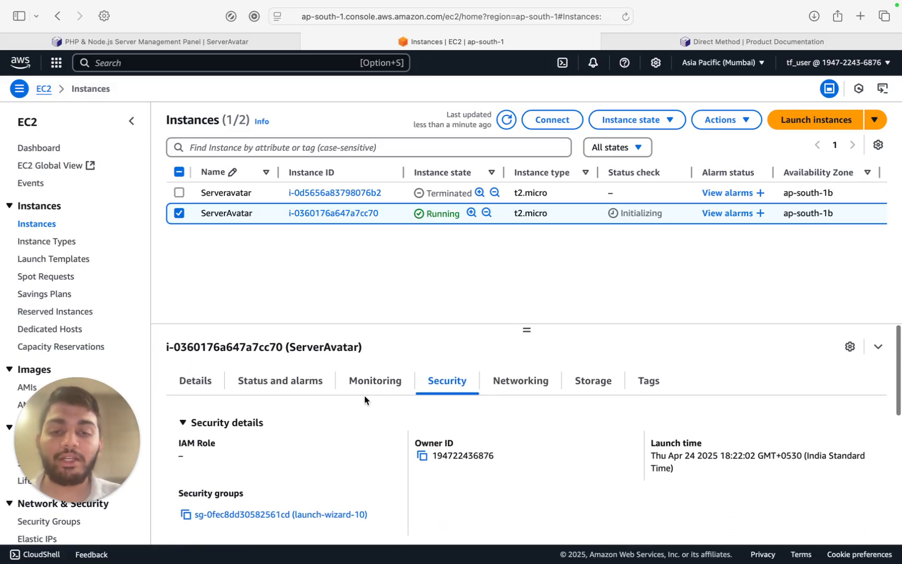
{"action": "left_click", "coordinate": [229, 510]}
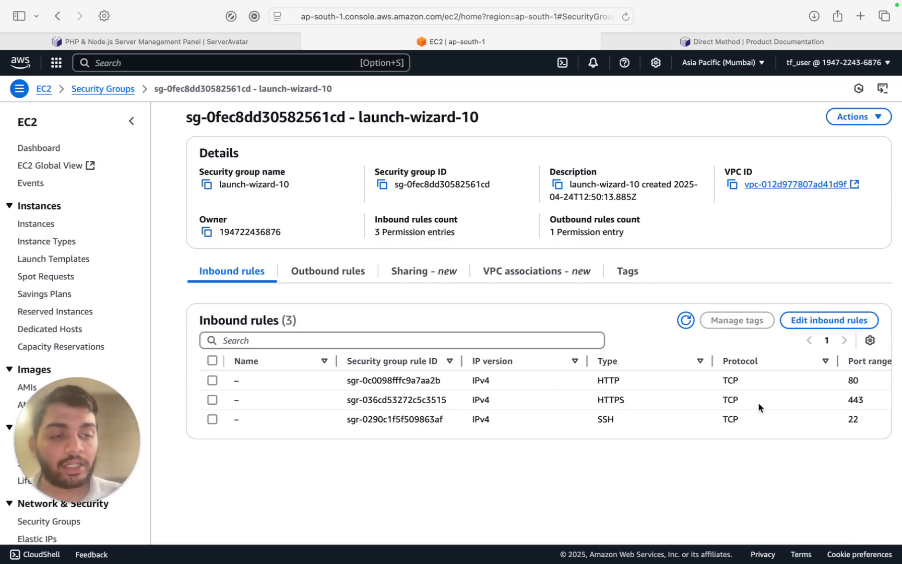
- Compare the security group's inbound port ranges with the accessible port required in the ServerAvatar prerequisites documentation
{"action": "scroll", "coordinate": [731, 407], "scroll_direction": "right", "scroll_amount": 4}
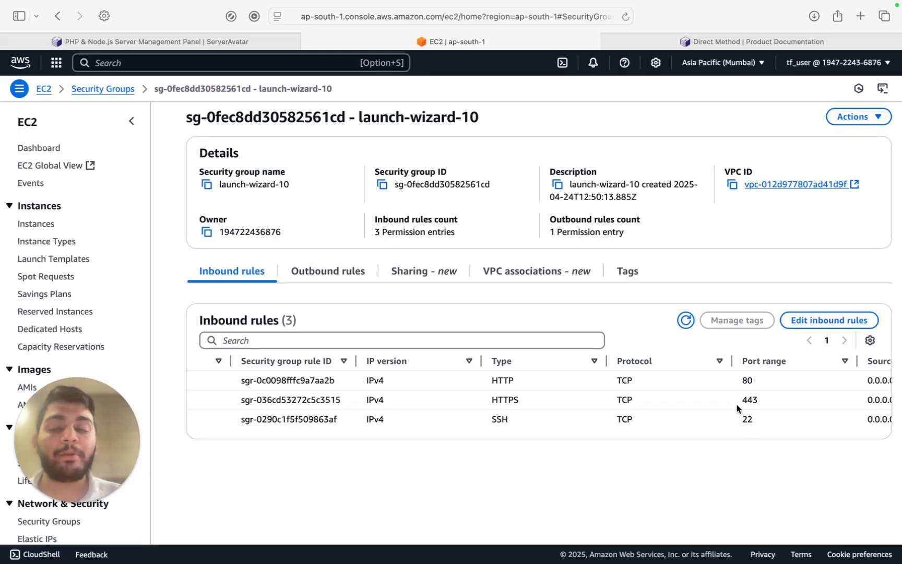
{"action": "left_click", "coordinate": [699, 40]}
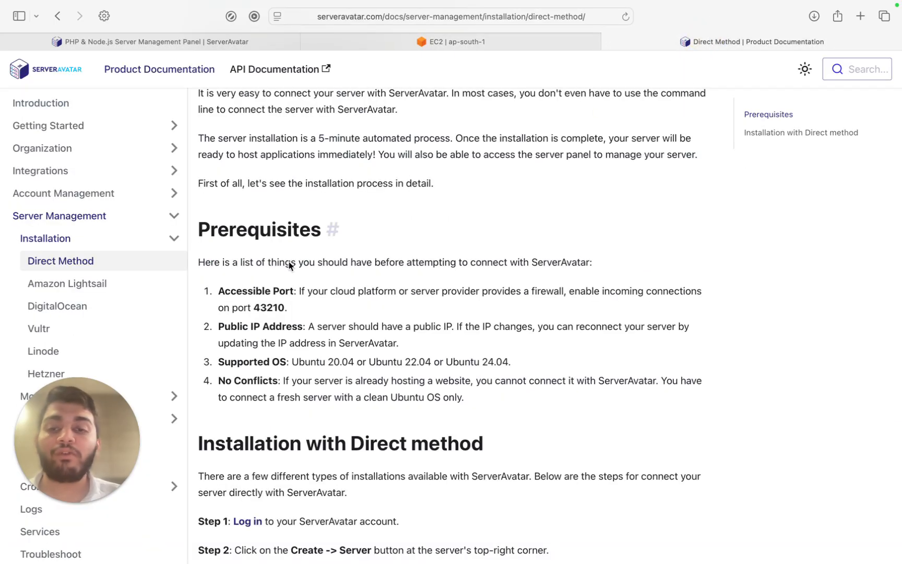
{"action": "left_click", "coordinate": [180, 45]}
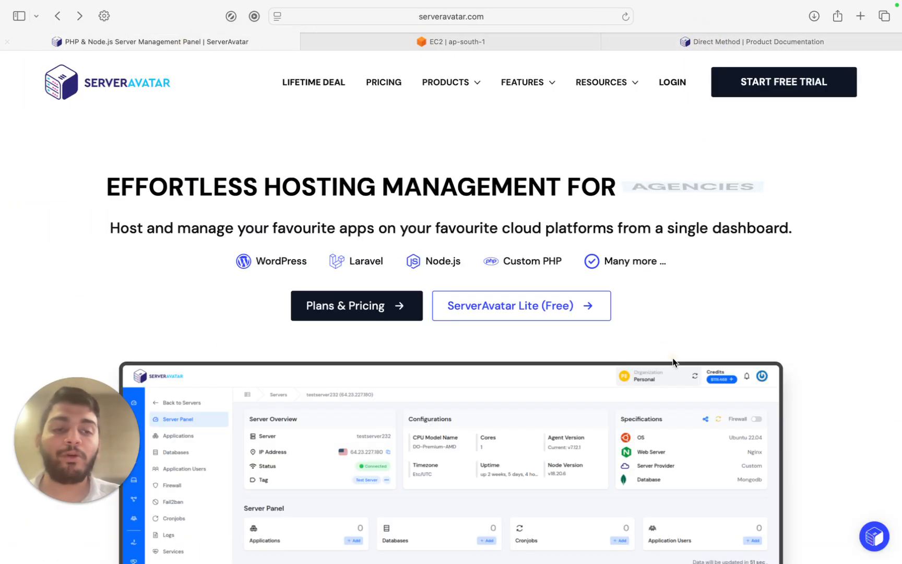
{"action": "left_click", "coordinate": [481, 44]}
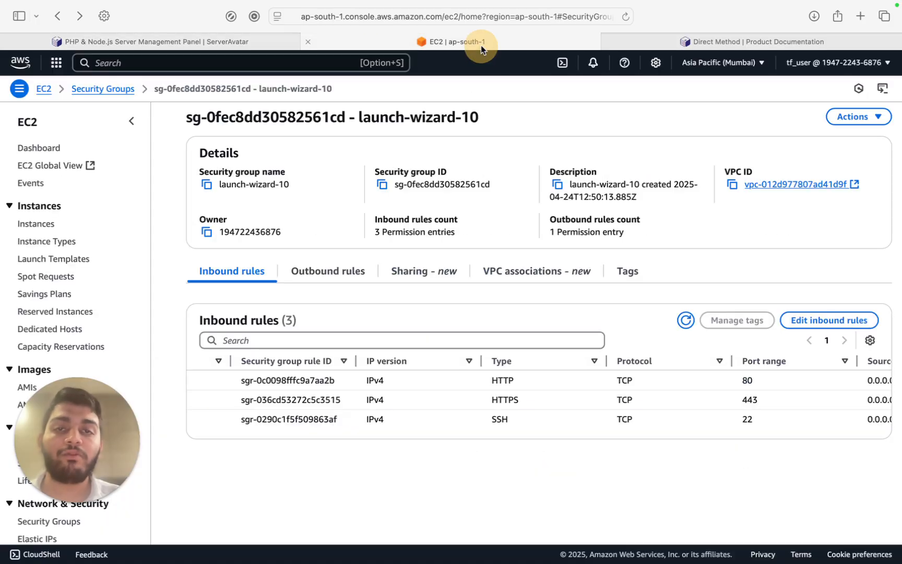
- Add a Custom TCP inbound rule for port 43210 with source 0.0.0.0/0 to the security group and save the rules
{"action": "left_click", "coordinate": [819, 325]}
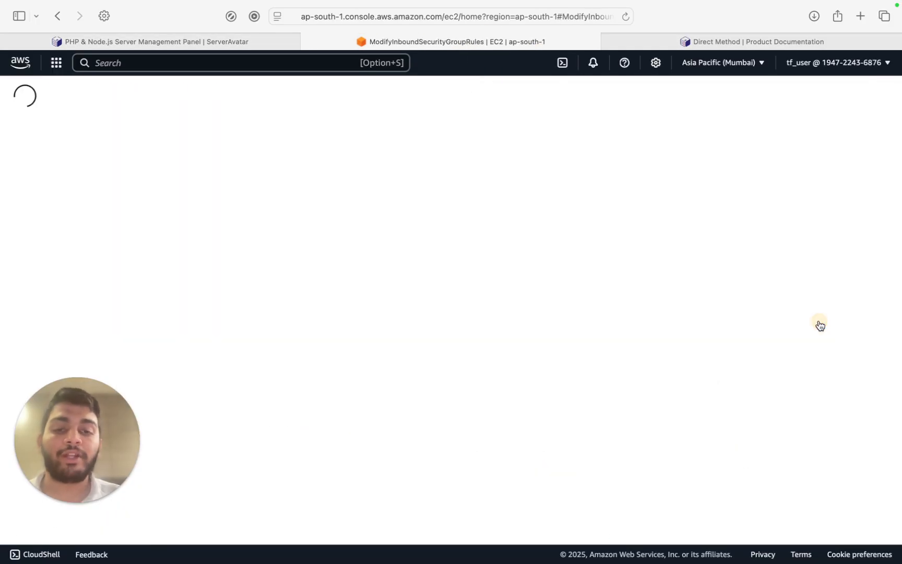
{"action": "left_click", "coordinate": [53, 358]}
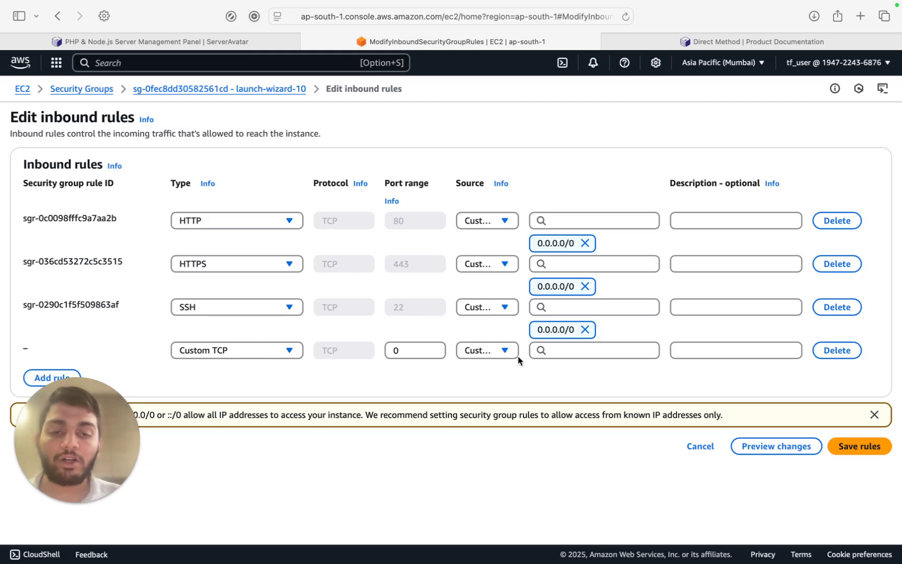
{"action": "left_click", "coordinate": [396, 351]}
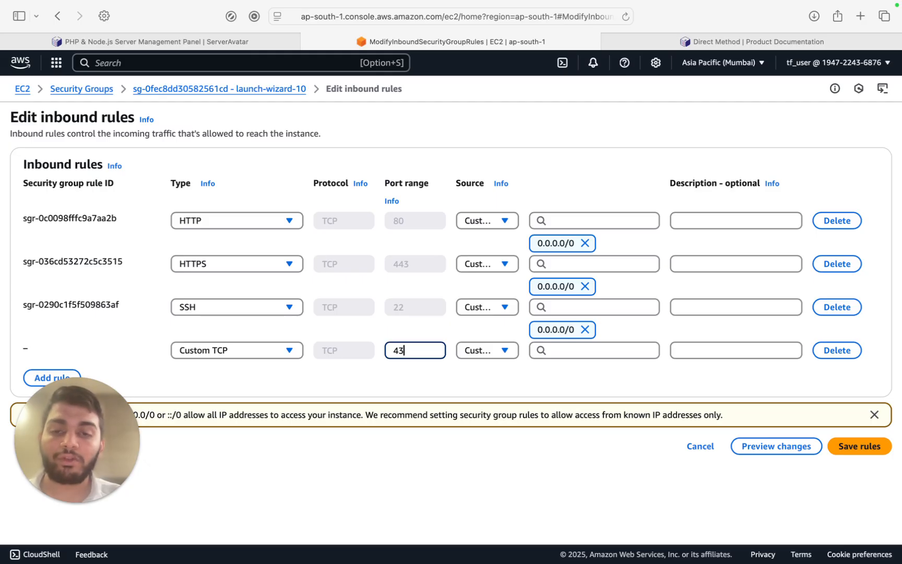
{"action": "scroll", "coordinate": [555, 371], "scroll_direction": "down", "scroll_amount": 2}
{"action": "left_click", "coordinate": [875, 415]}
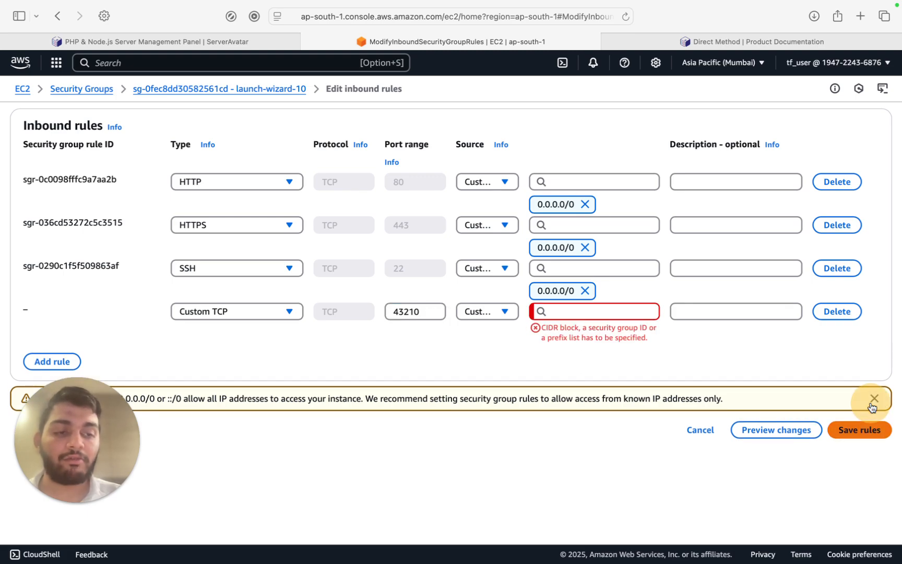
{"action": "left_click", "coordinate": [591, 307]}
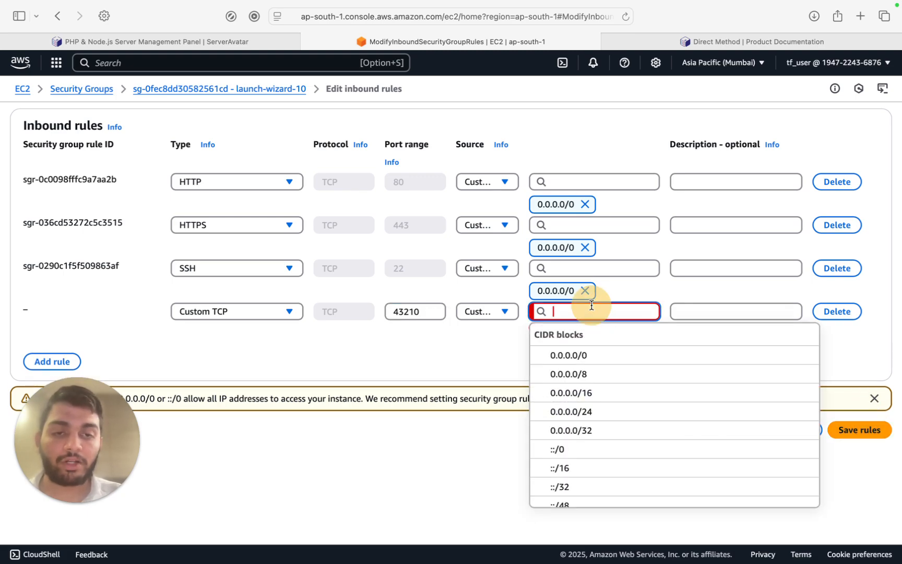
{"action": "left_click", "coordinate": [573, 355]}
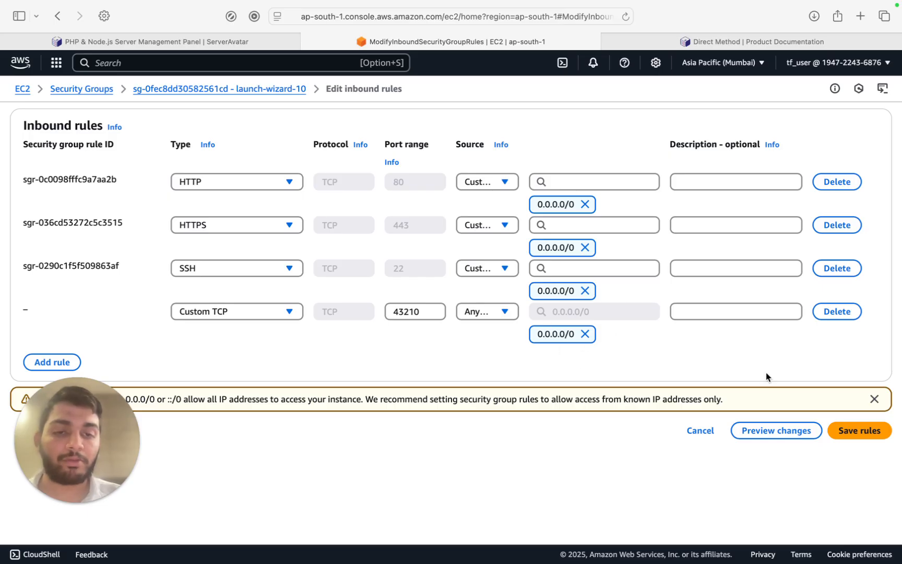
{"action": "left_click", "coordinate": [850, 431]}
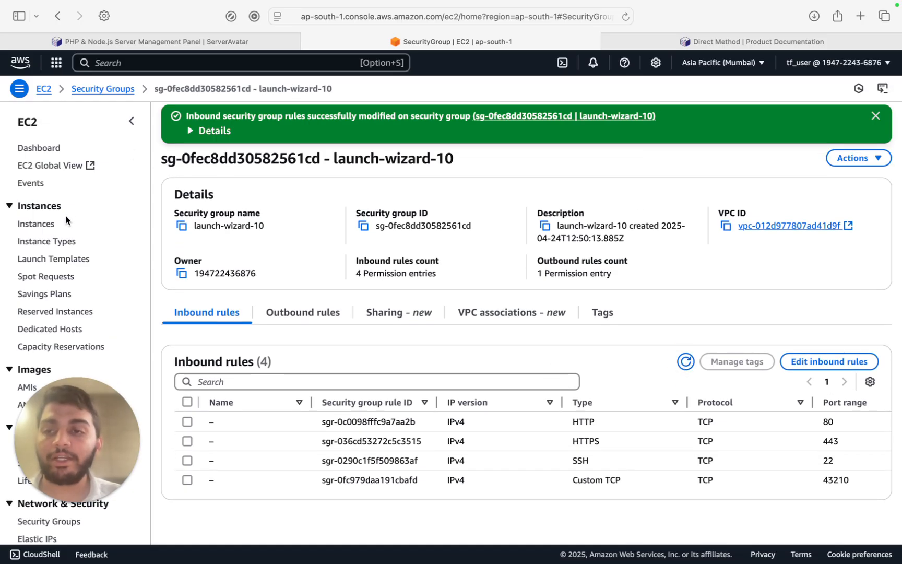
- Connect to the running ServerAvatar instance through EC2 Instance Connect, using its public IPv4 address and the username ubuntu
{"action": "left_click", "coordinate": [49, 224]}
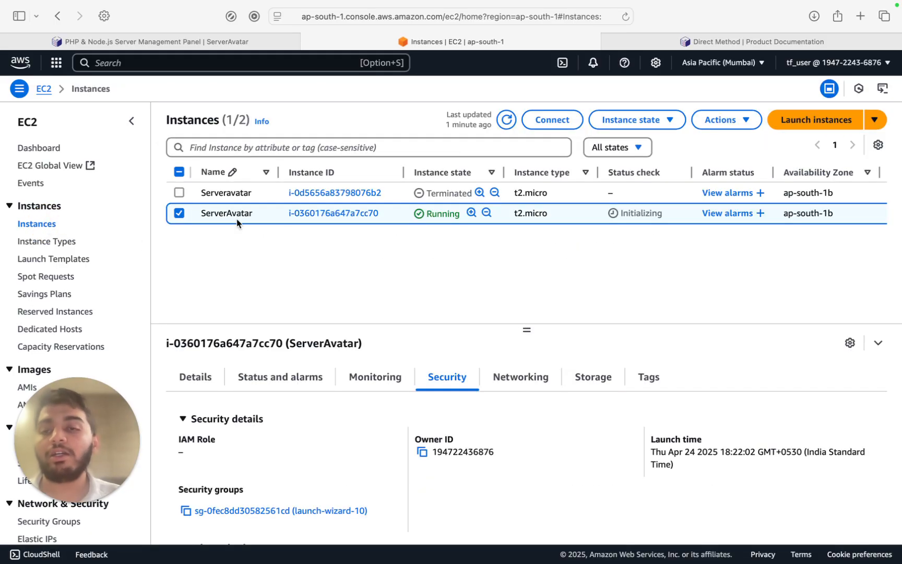
{"action": "left_click", "coordinate": [232, 213]}
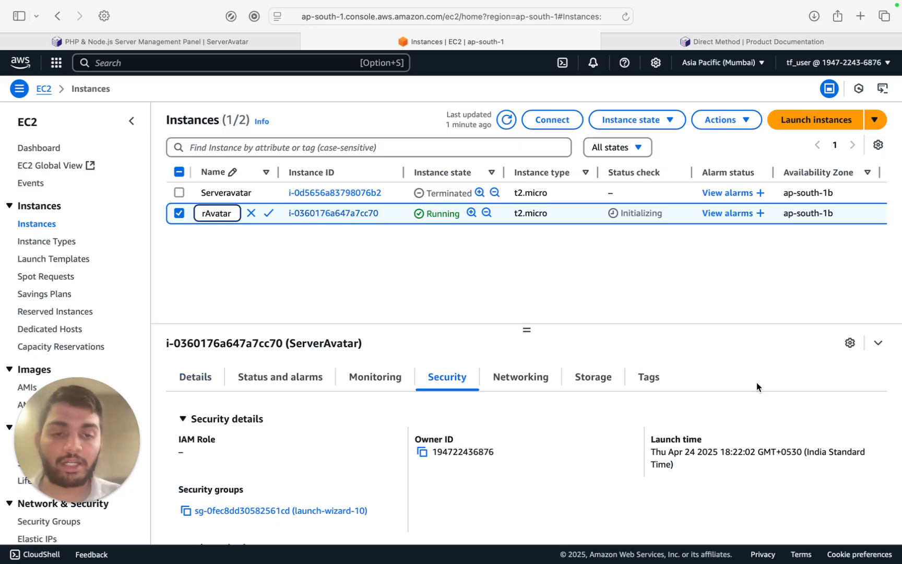
{"action": "left_click", "coordinate": [521, 323]}
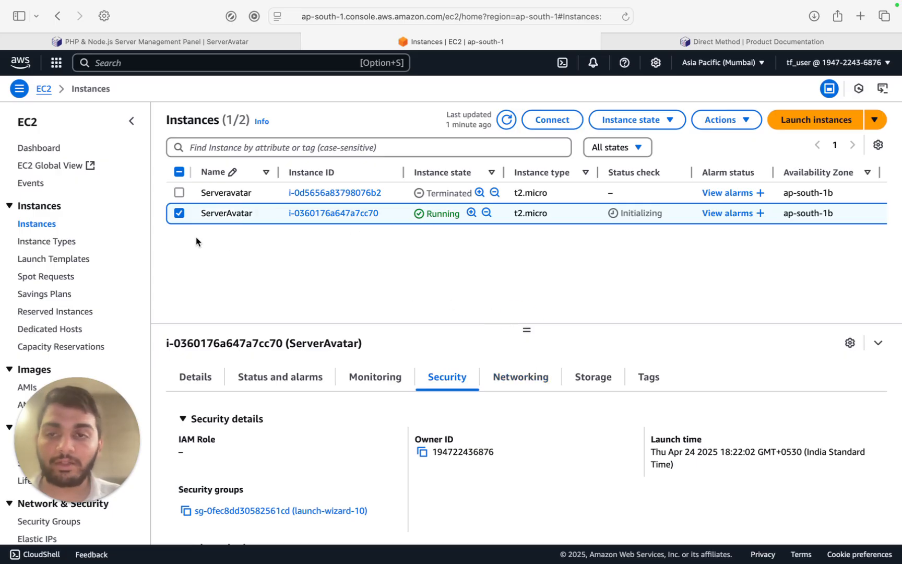
{"action": "left_click", "coordinate": [548, 121]}
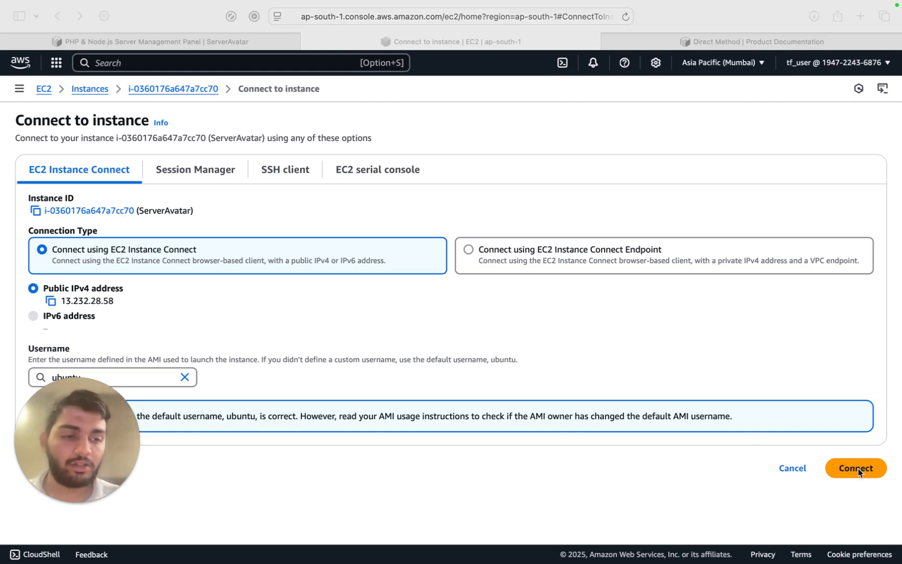
{"action": "left_click", "coordinate": [844, 469]}
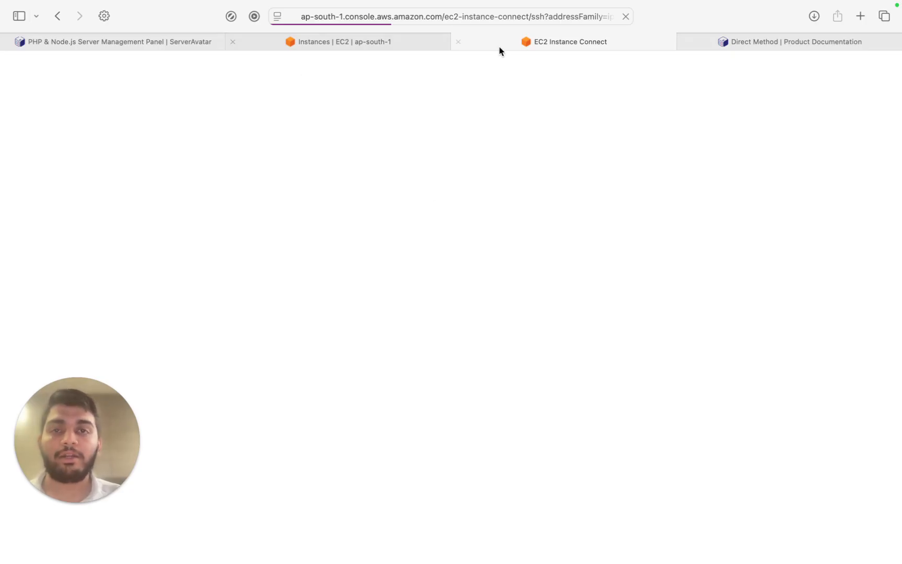
- Switch to the ServerAvatar website and log in to reach the account dashboard
{"action": "left_click", "coordinate": [170, 41]}
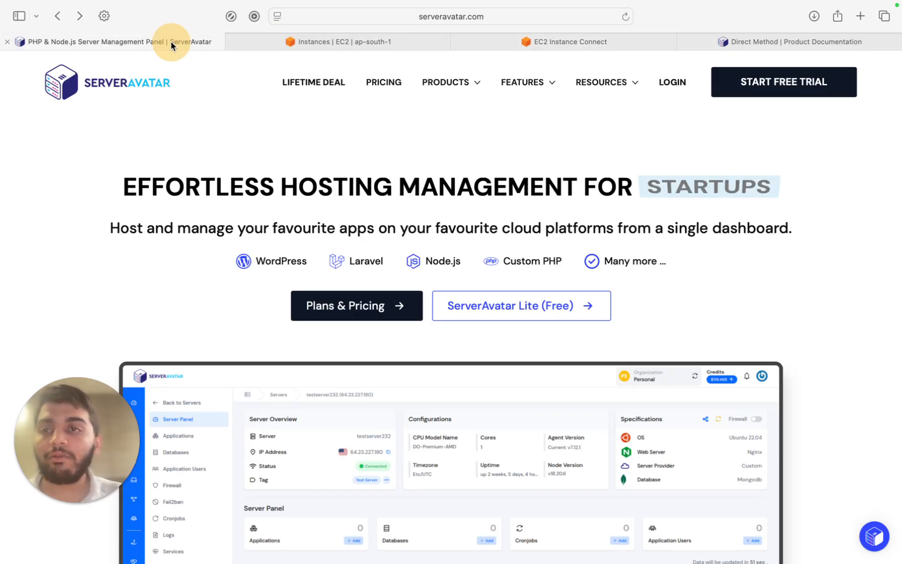
{"action": "scroll", "coordinate": [652, 222], "scroll_direction": "down", "scroll_amount": 3}
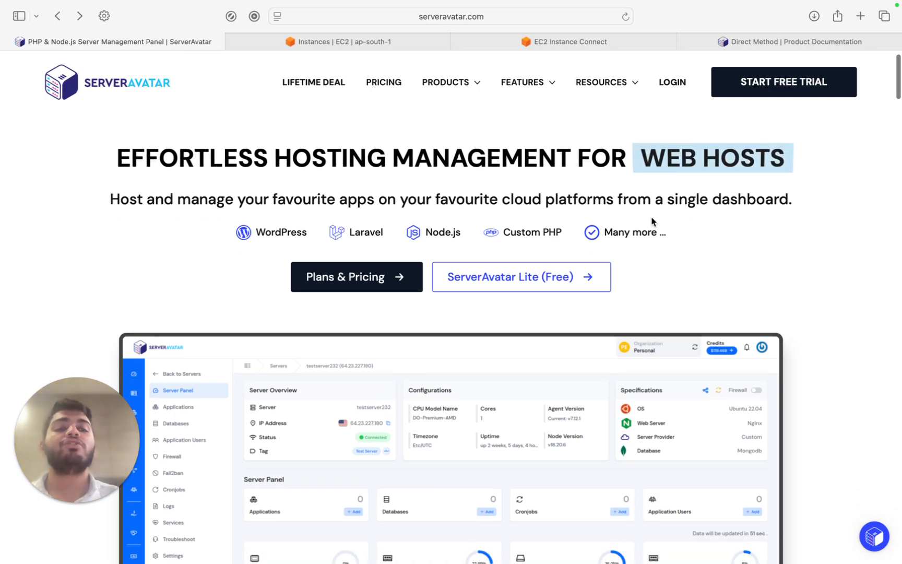
{"action": "scroll", "coordinate": [653, 157], "scroll_direction": "up", "scroll_amount": 3}
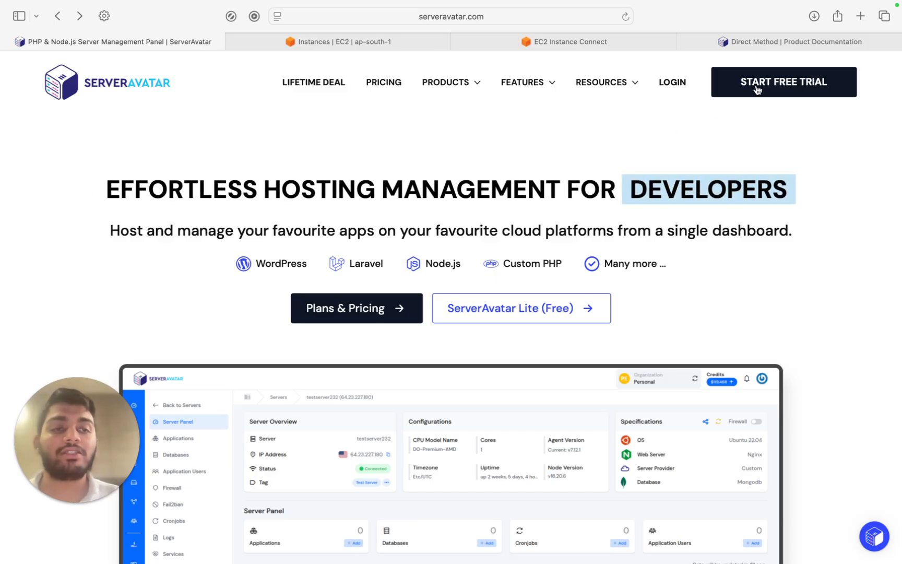
{"action": "left_click", "coordinate": [670, 82]}
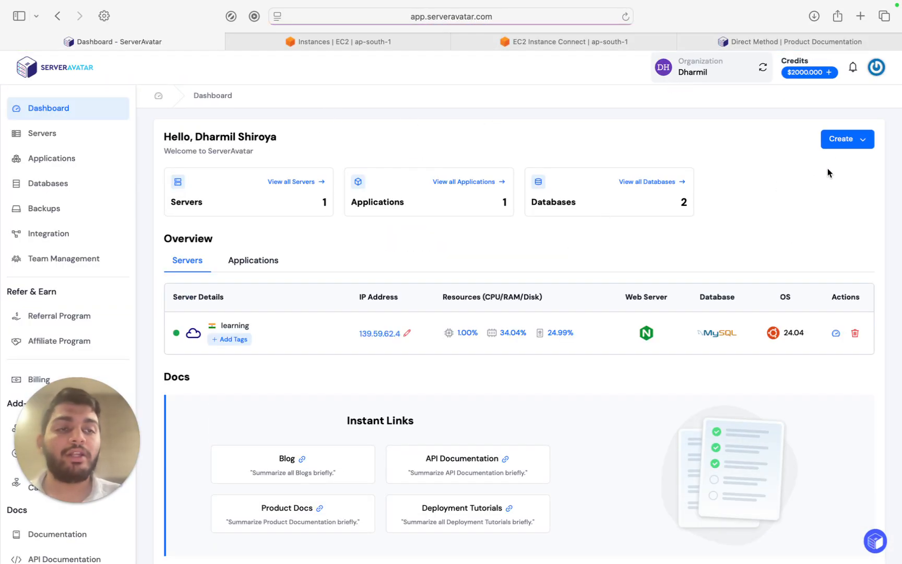
- Start a new Custom server connection named ServerAvatar with the "I don't have an IP address and root password" option enabled
{"action": "left_click", "coordinate": [849, 140]}
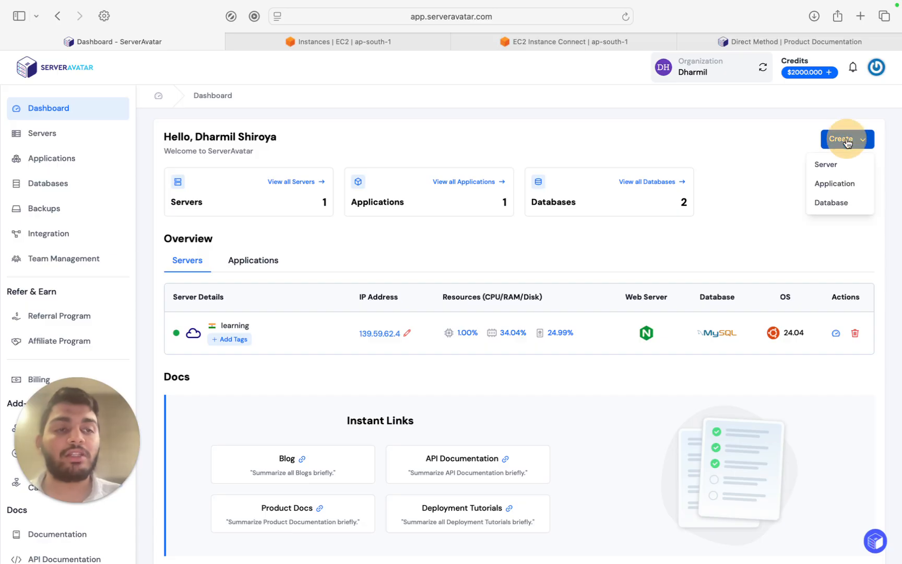
{"action": "left_click", "coordinate": [838, 167]}
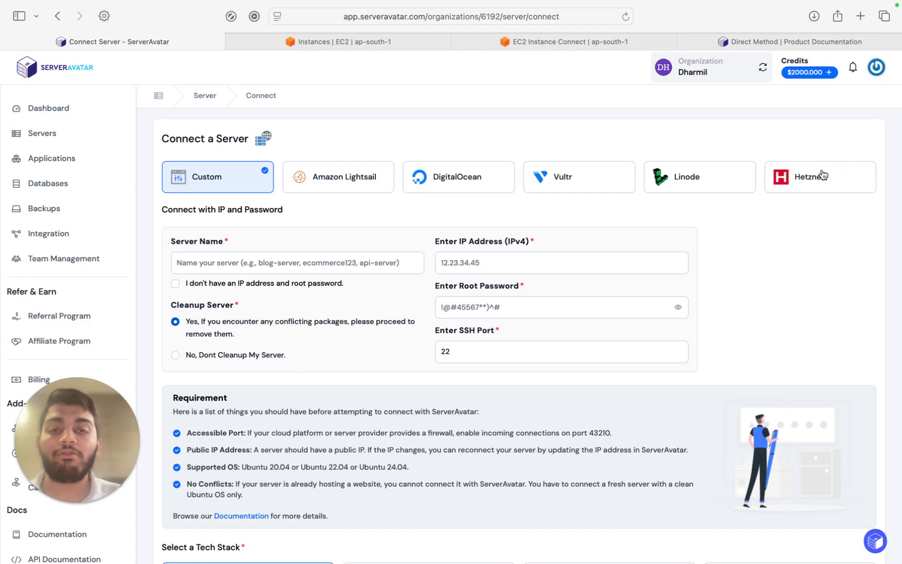
{"action": "scroll", "coordinate": [432, 247], "scroll_direction": "down", "scroll_amount": 2}
{"action": "scroll", "coordinate": [432, 247], "scroll_direction": "down", "scroll_amount": 1}
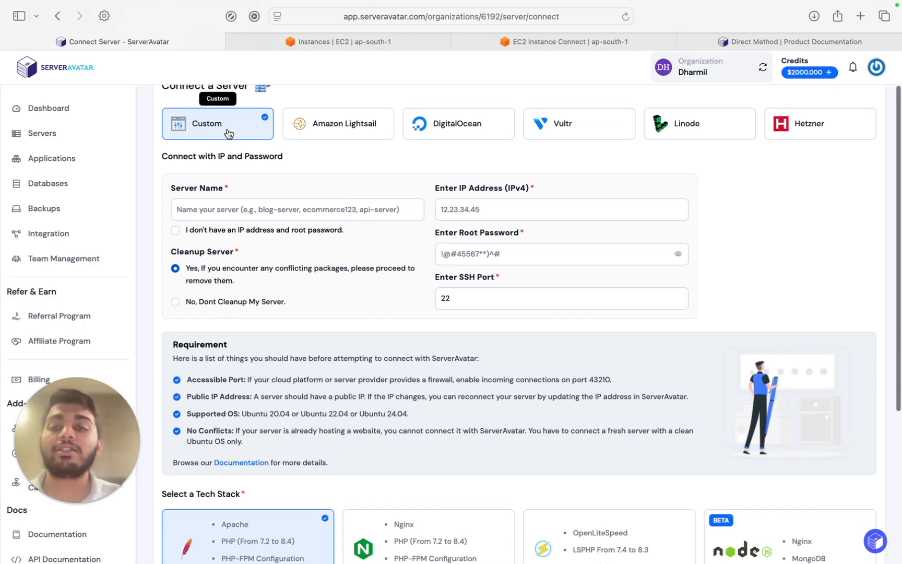
{"action": "left_click", "coordinate": [175, 232]}
{"action": "left_click", "coordinate": [176, 233]}
{"action": "left_click", "coordinate": [175, 233]}
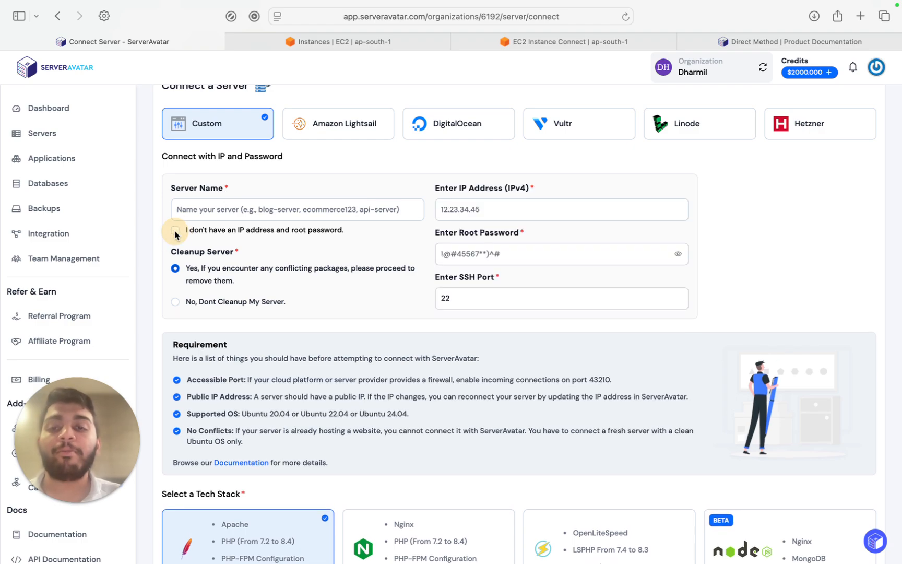
{"action": "left_click", "coordinate": [208, 214]}
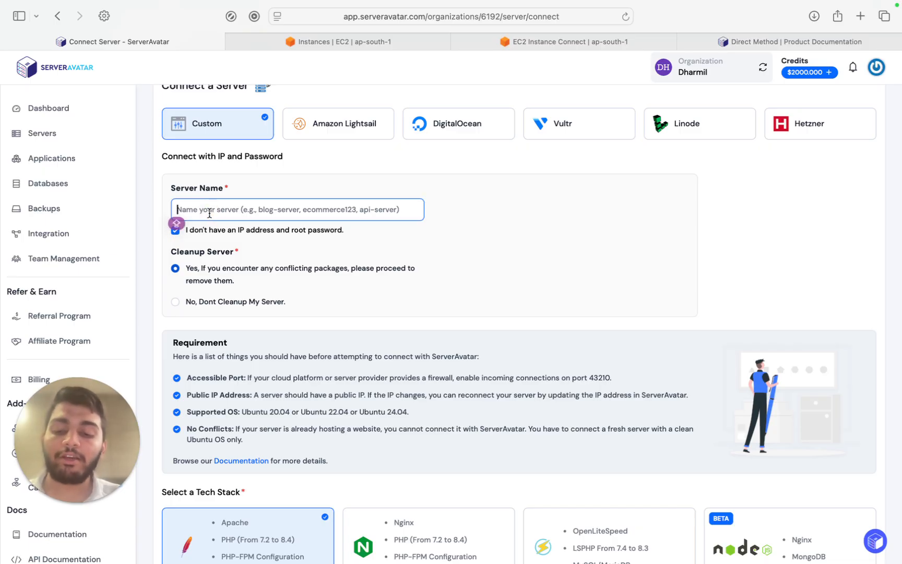
{"action": "type", "text": "ServerAvatar"}
- Choose the Nginx tech stack with MySQL and Node.js installation off, and submit the form to generate the installation command
{"action": "scroll", "coordinate": [221, 223], "scroll_direction": "down", "scroll_amount": 3}
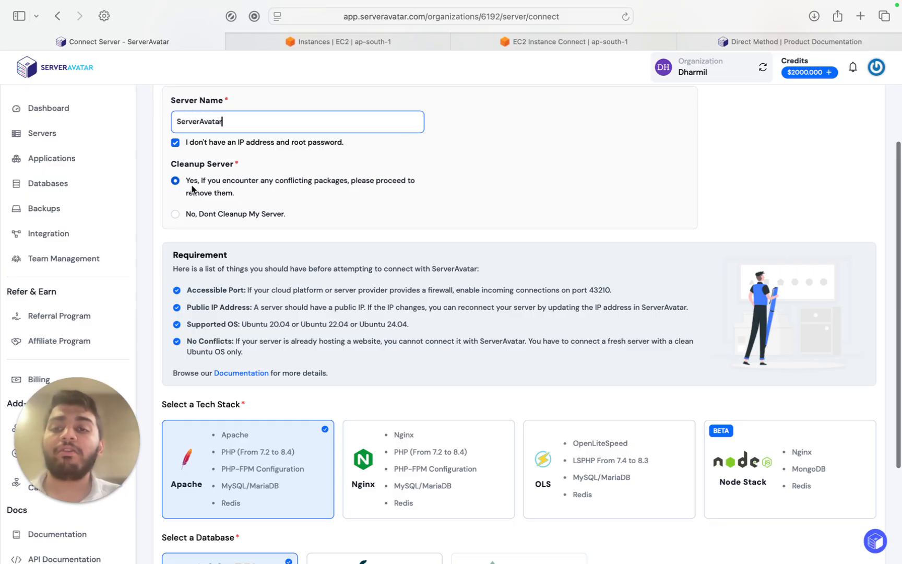
{"action": "scroll", "coordinate": [203, 189], "scroll_direction": "down", "scroll_amount": 1}
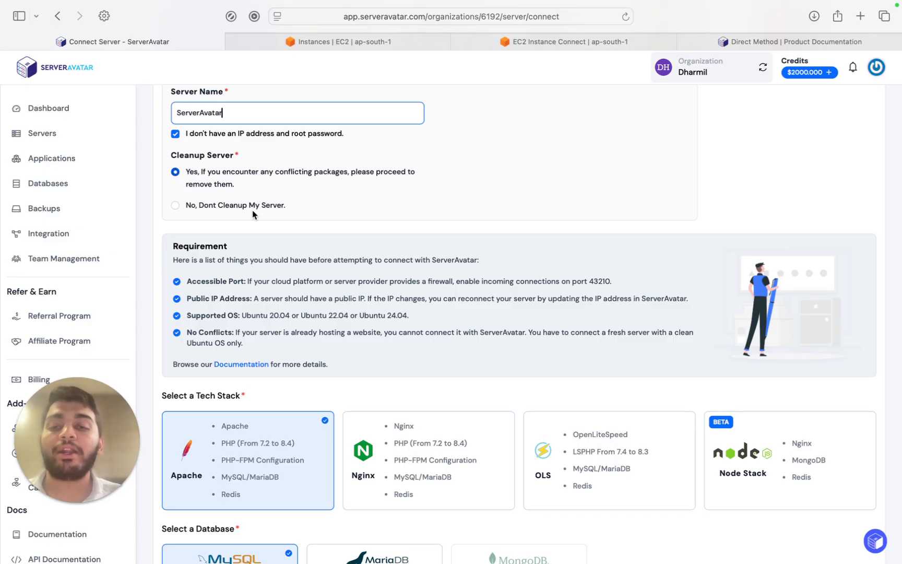
{"action": "scroll", "coordinate": [252, 209], "scroll_direction": "down", "scroll_amount": 2}
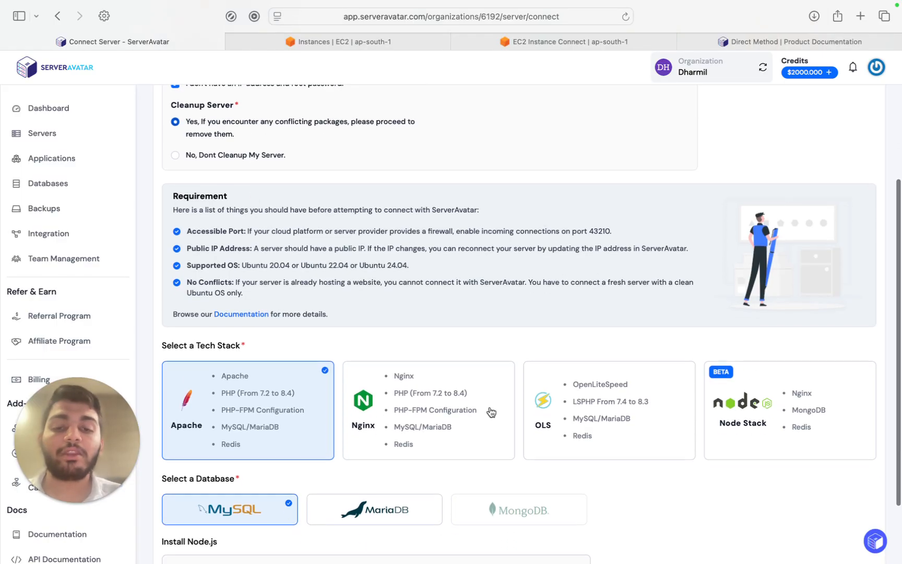
{"action": "scroll", "coordinate": [374, 412], "scroll_direction": "down", "scroll_amount": 2}
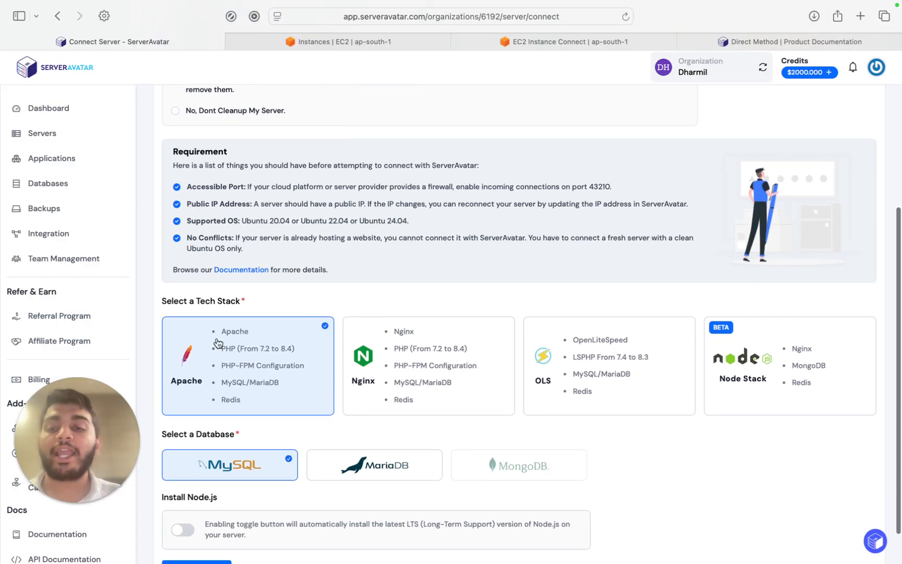
{"action": "scroll", "coordinate": [286, 380], "scroll_direction": "down", "scroll_amount": 2}
{"action": "scroll", "coordinate": [286, 381], "scroll_direction": "down", "scroll_amount": 1}
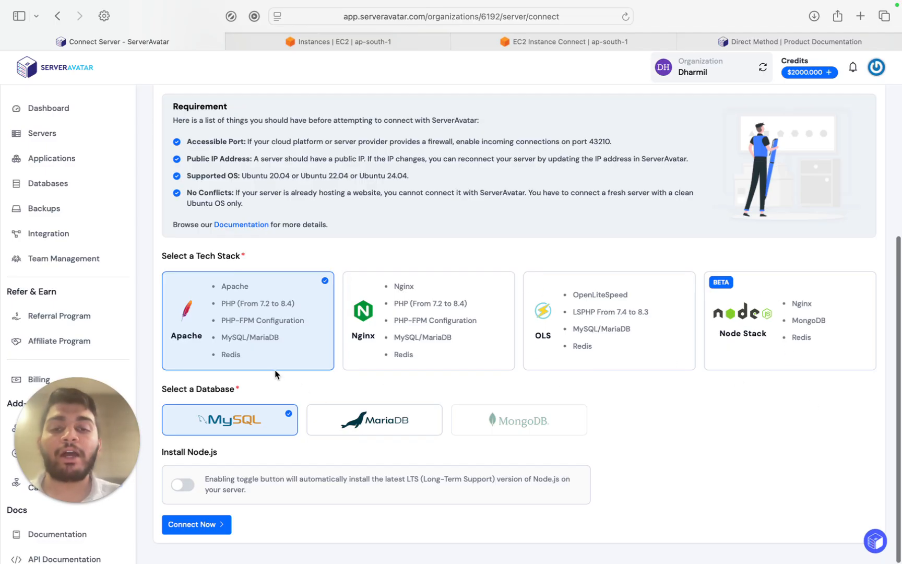
{"action": "left_click", "coordinate": [574, 320]}
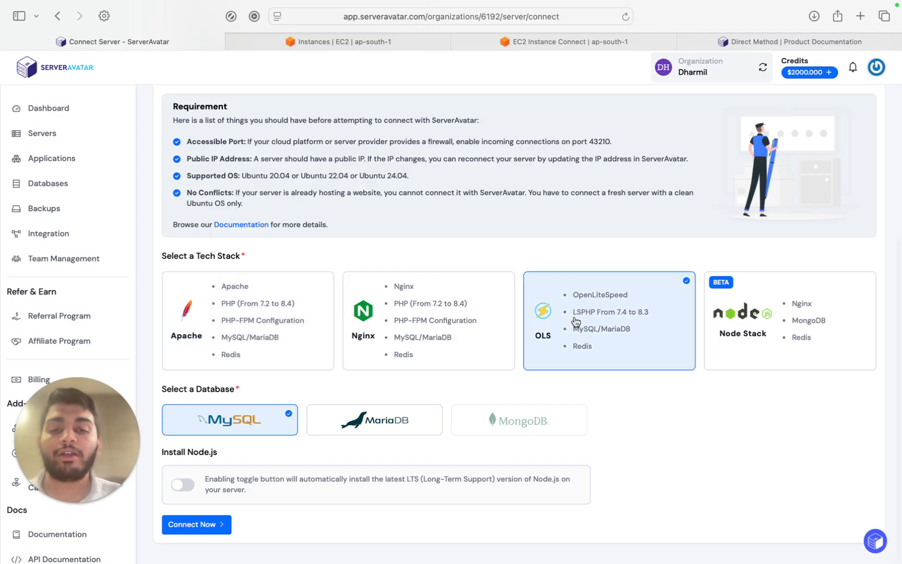
{"action": "left_click", "coordinate": [453, 324]}
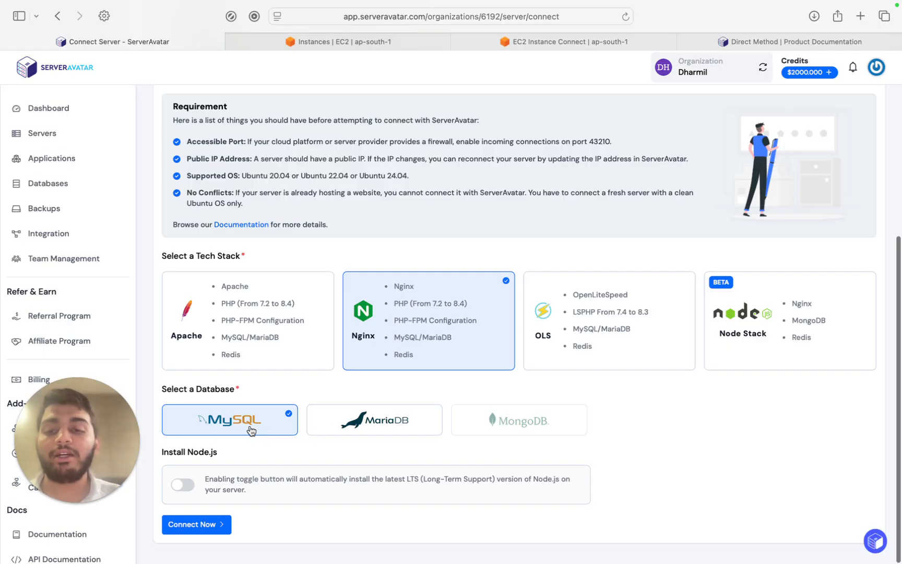
{"action": "left_click", "coordinate": [188, 486]}
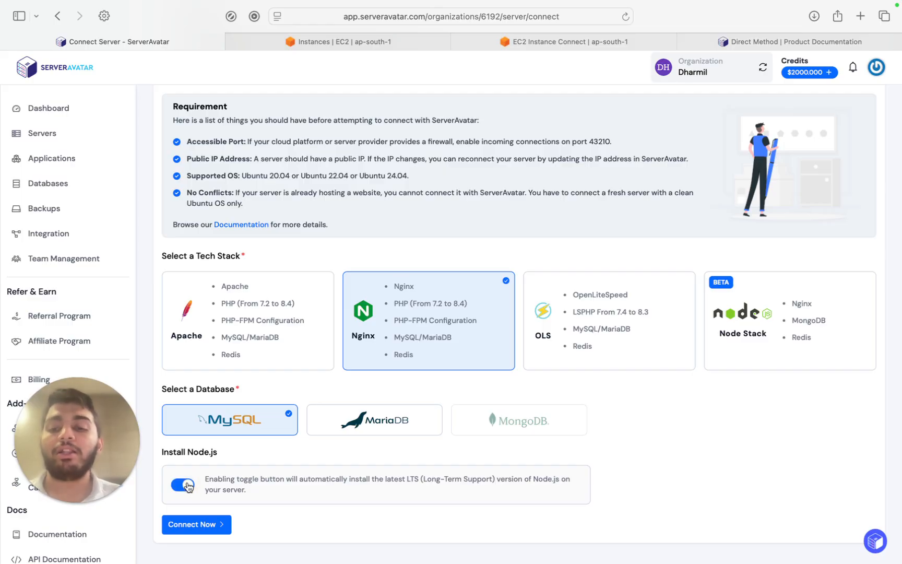
{"action": "left_click", "coordinate": [189, 486]}
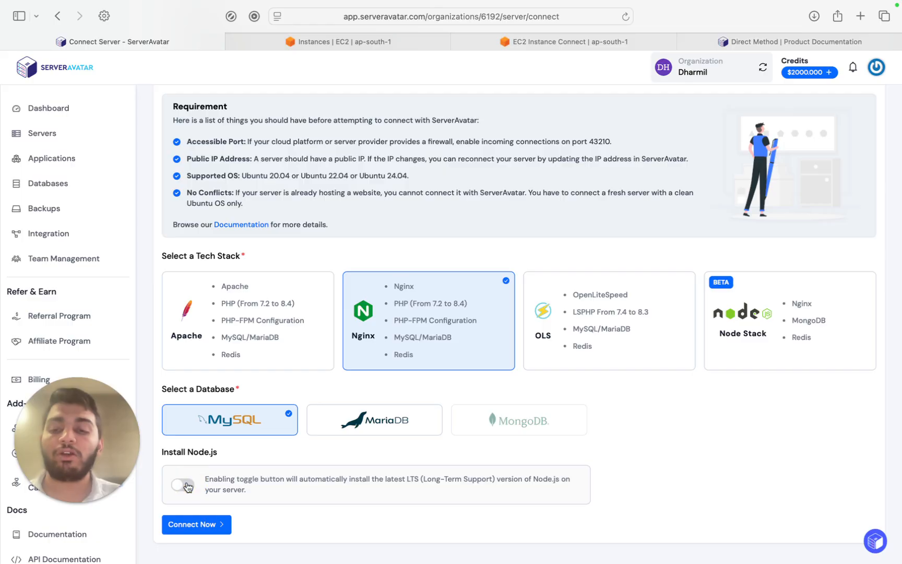
{"action": "left_click", "coordinate": [201, 529]}
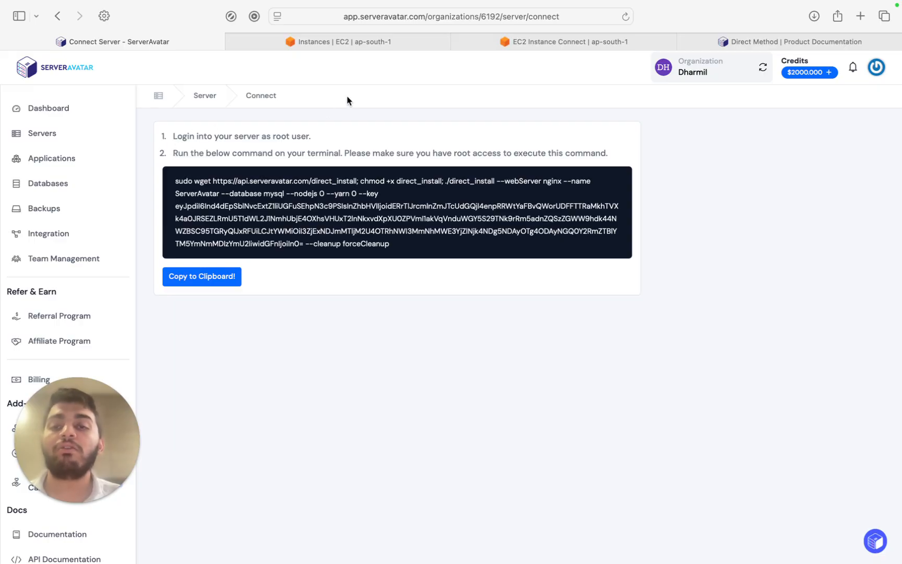
- Switch to the EC2 Instance Connect terminal and become the root user with "sudo su"
{"action": "left_click", "coordinate": [545, 42]}
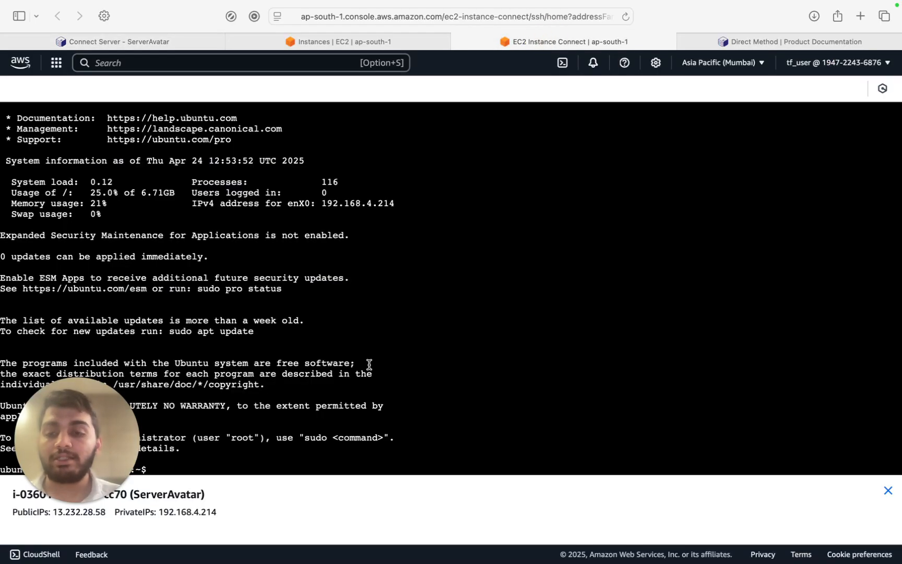
{"action": "left_click", "coordinate": [298, 433]}
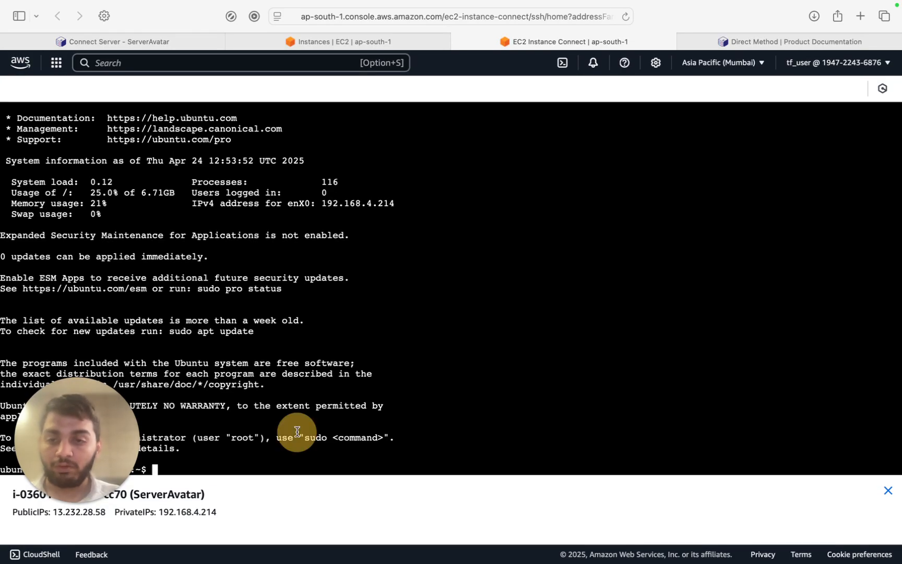
{"action": "left_click_drag", "start_coordinate": [96, 448], "coordinate": [850, 444]}
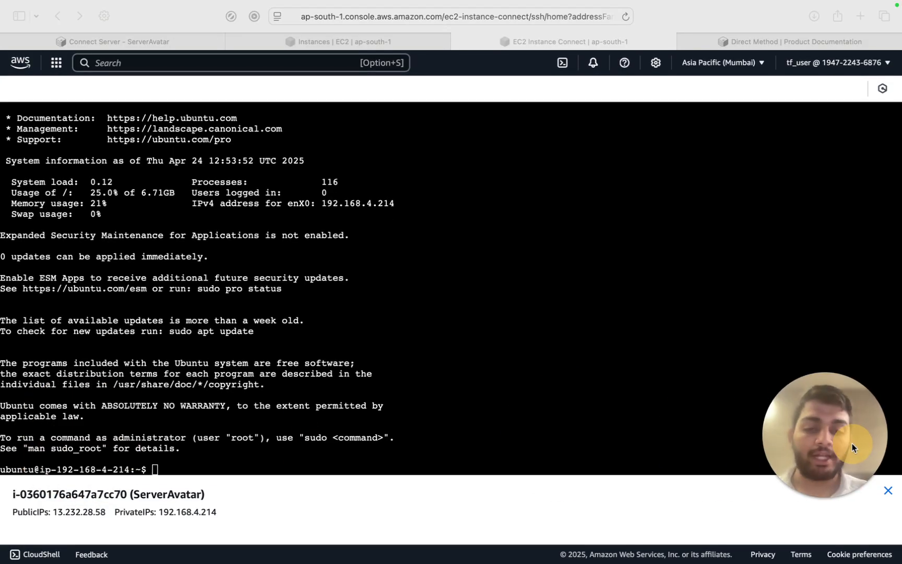
{"action": "left_click", "coordinate": [173, 458]}
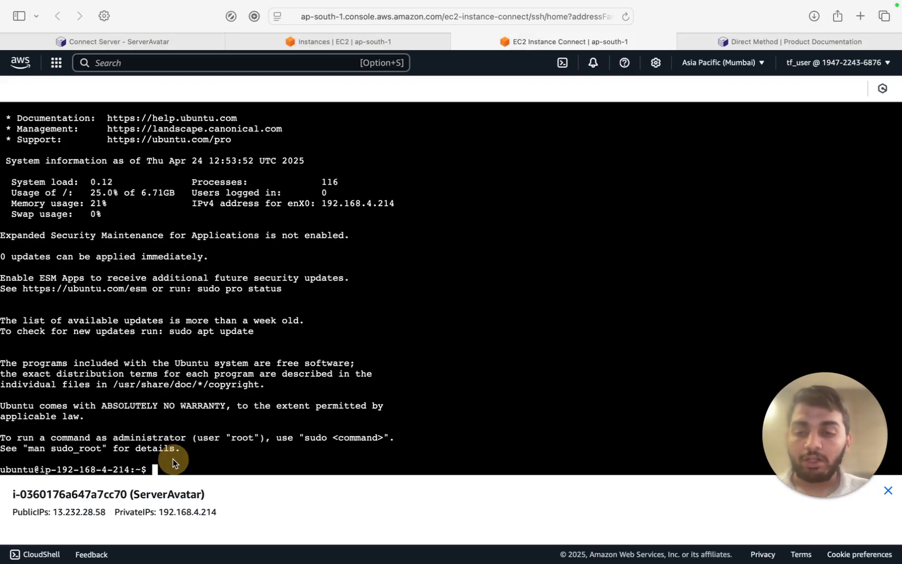
{"action": "type", "text": "sudo su"}
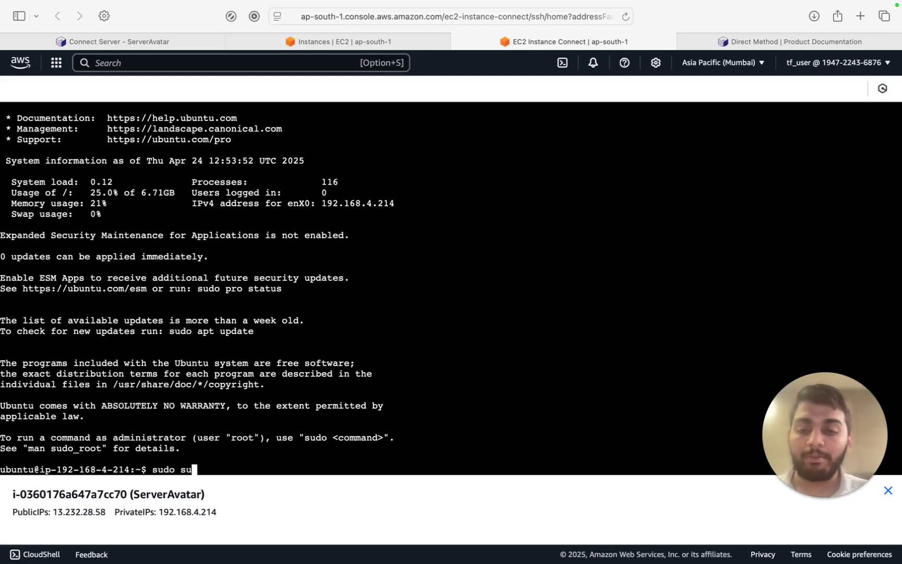
{"action": "key", "text": "Return"}
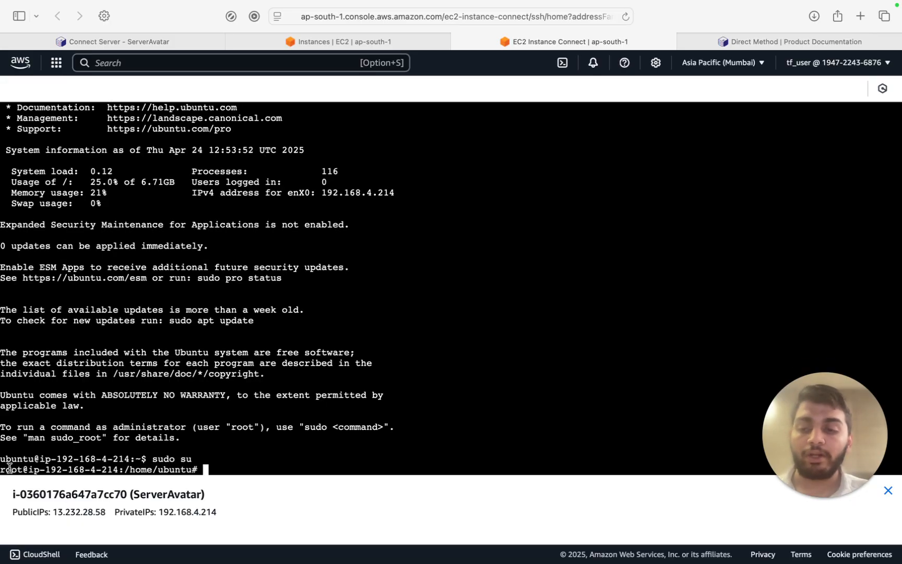
{"action": "left_click_drag", "start_coordinate": [1, 468], "coordinate": [137, 467]}
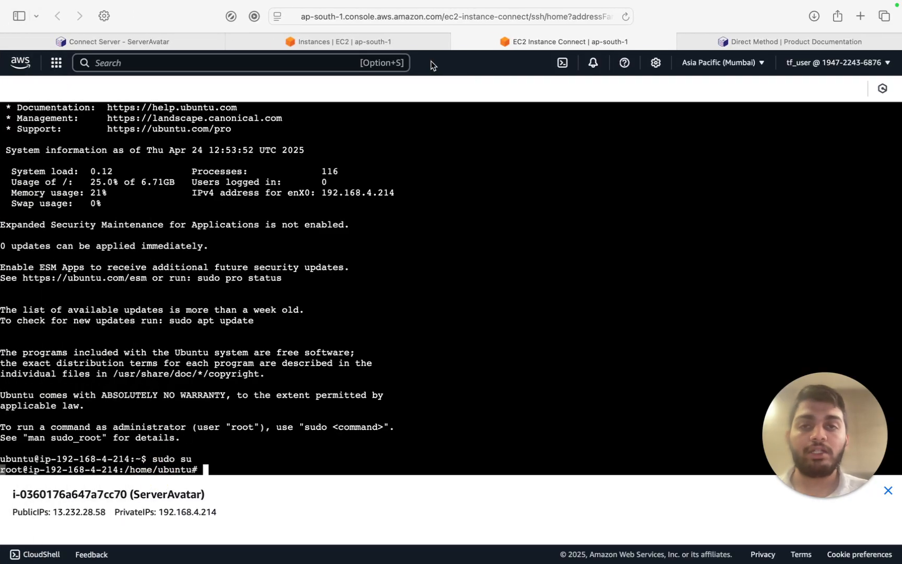
- Copy ServerAvatar's direct_install command, including its server key, and run it in the EC2 instance's root terminal
{"action": "left_click", "coordinate": [324, 42]}
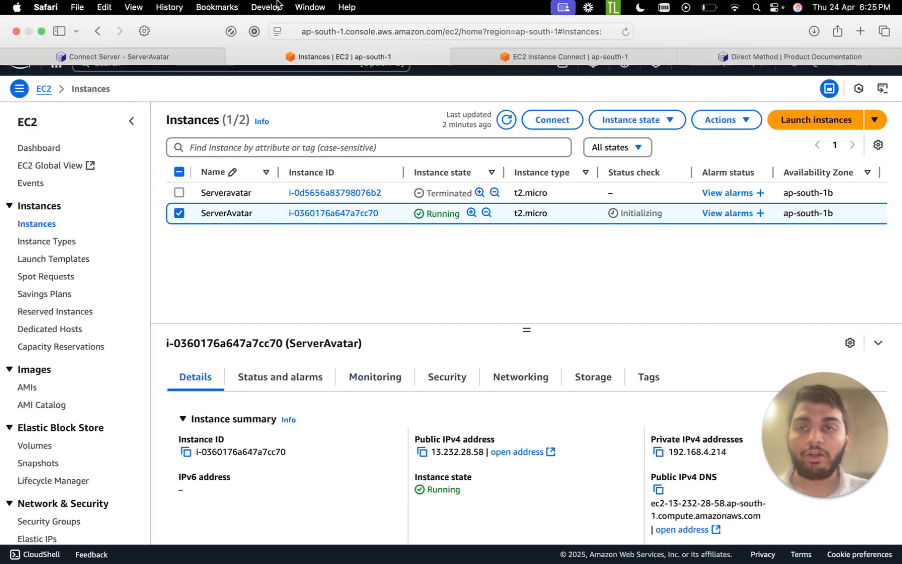
{"action": "left_click", "coordinate": [112, 42]}
{"action": "left_click", "coordinate": [211, 276]}
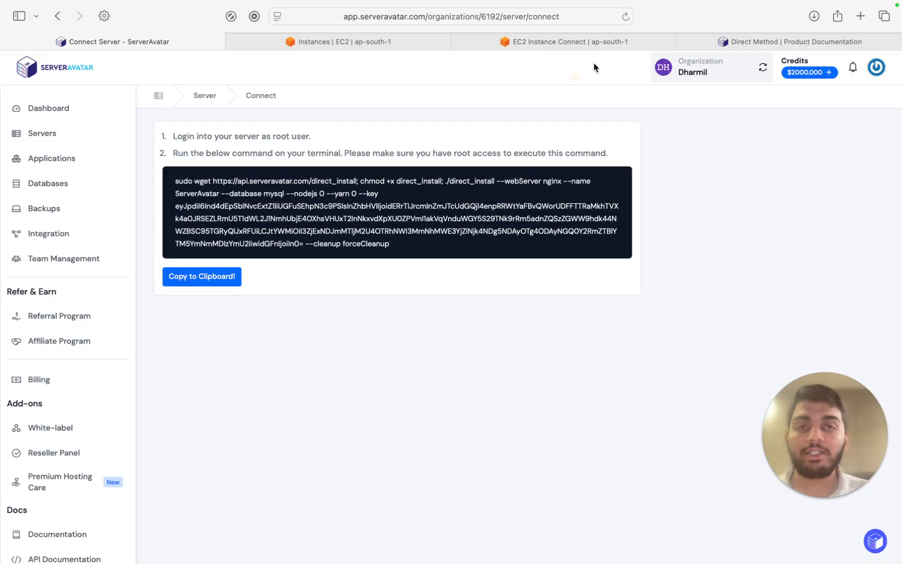
{"action": "left_click", "coordinate": [608, 42]}
{"action": "key", "text": "super+v"}
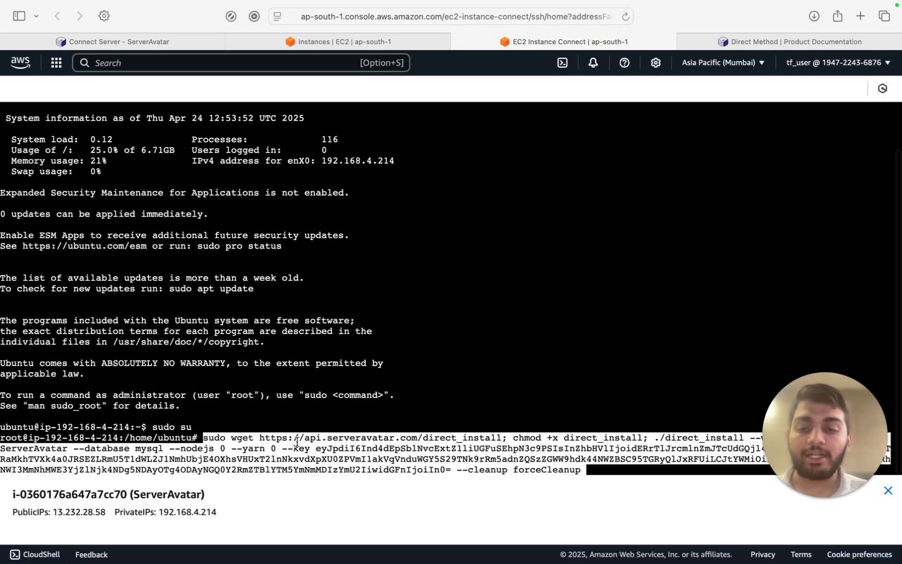
{"action": "key", "text": "Return"}
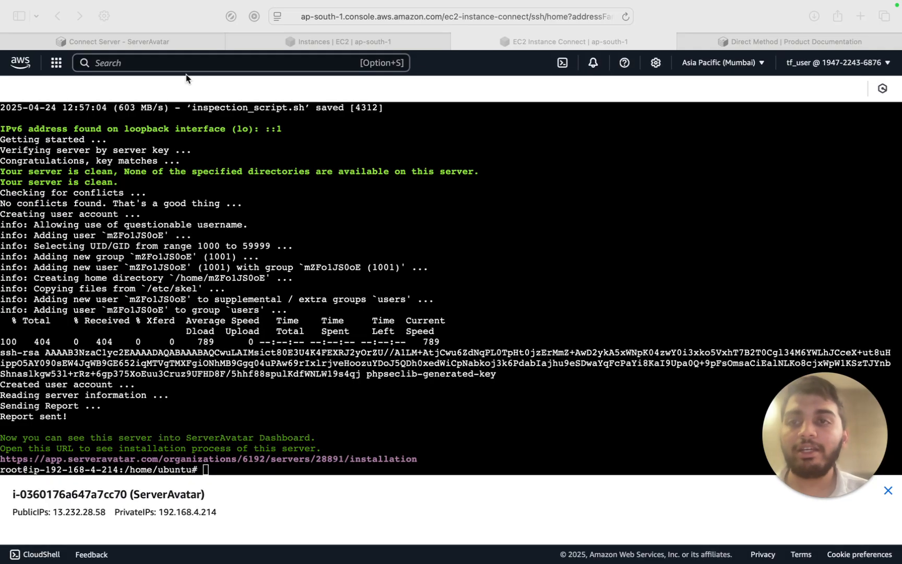
- Return to the ServerAvatar dashboard and open the ServerAvatar server's entry to check its installation status
{"action": "left_click", "coordinate": [186, 41]}
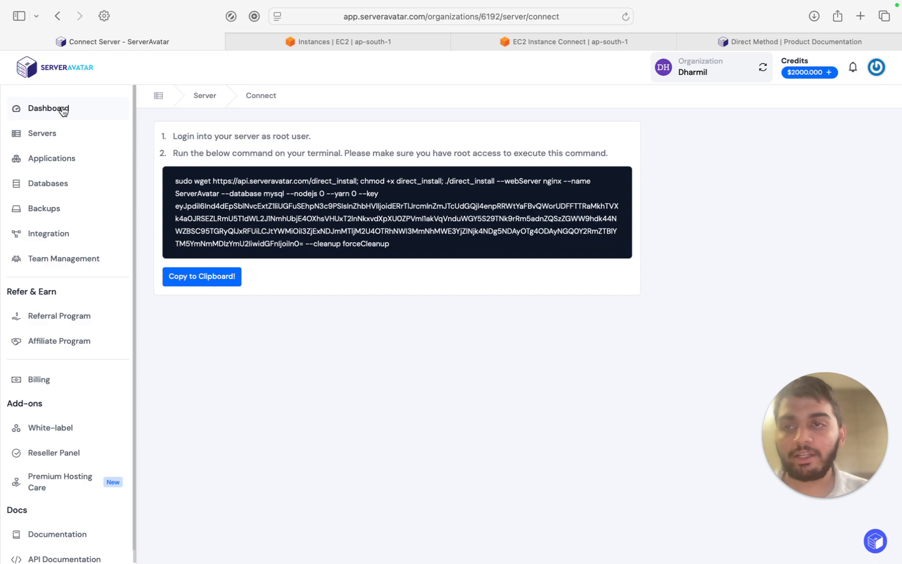
{"action": "left_click", "coordinate": [62, 109]}
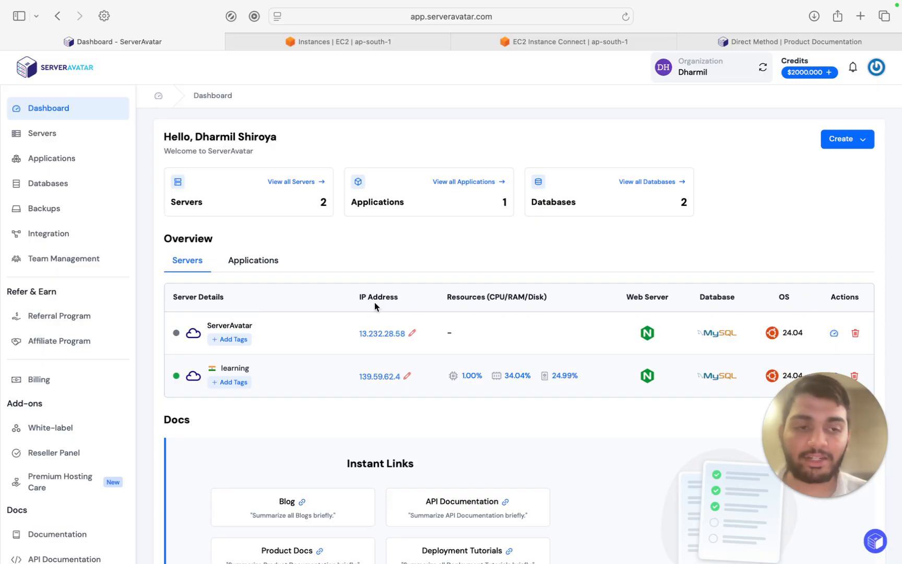
{"action": "left_click", "coordinate": [235, 326]}
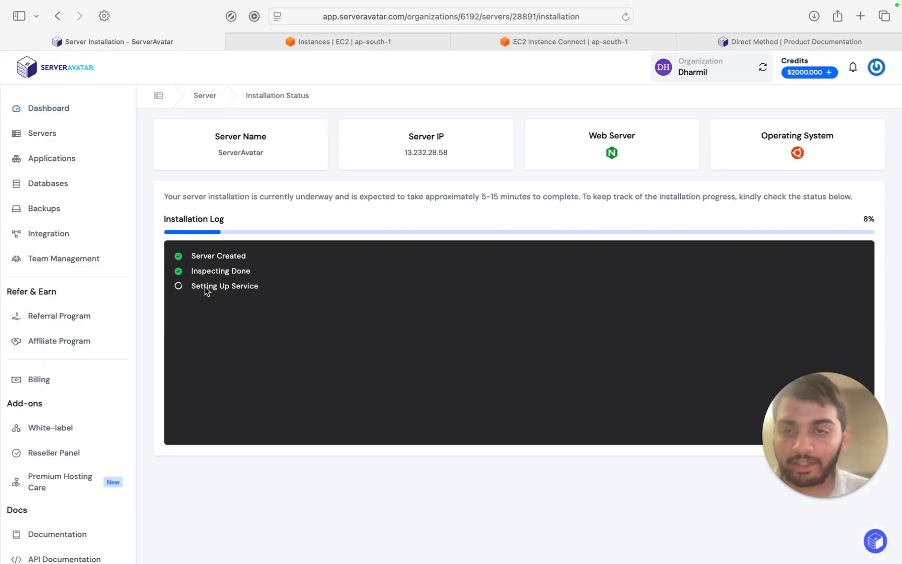